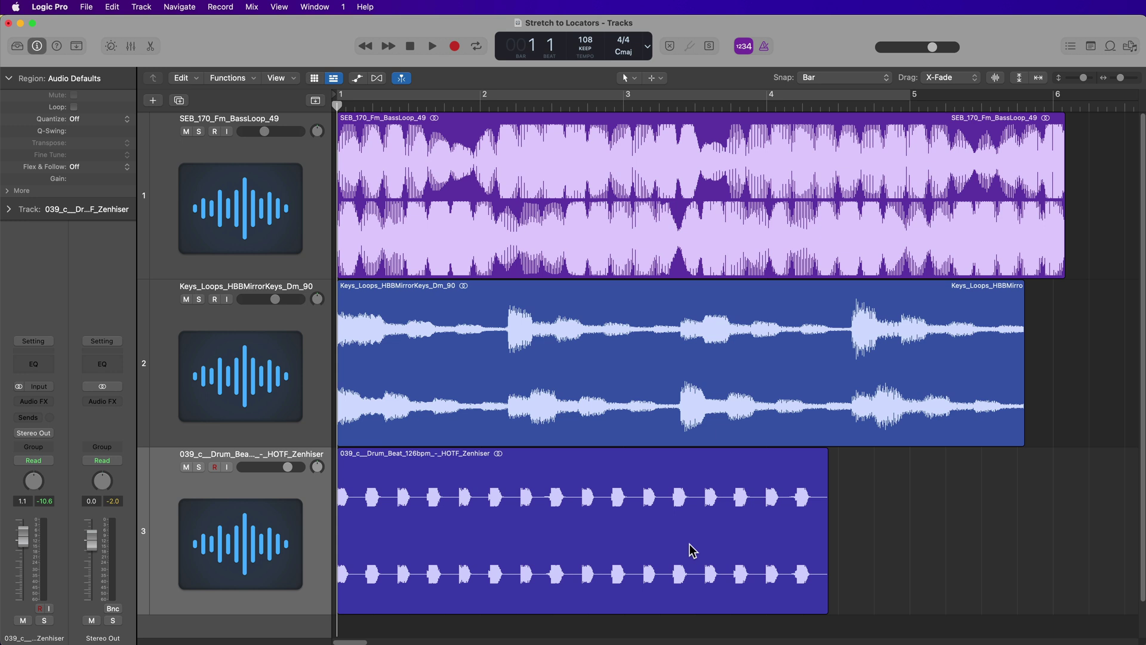
# Step: Check the snap options, drag-stretch the bass, keys and drum loops to bar 5, then undo it
pyautogui.click(846, 83)
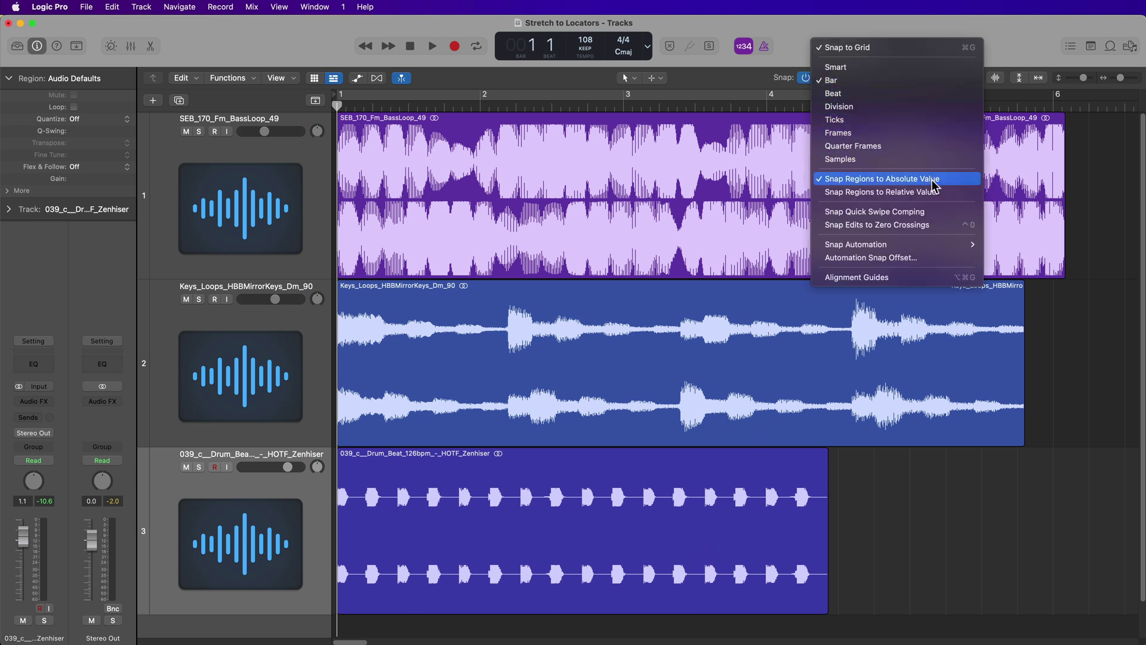
pyautogui.click(1078, 352)
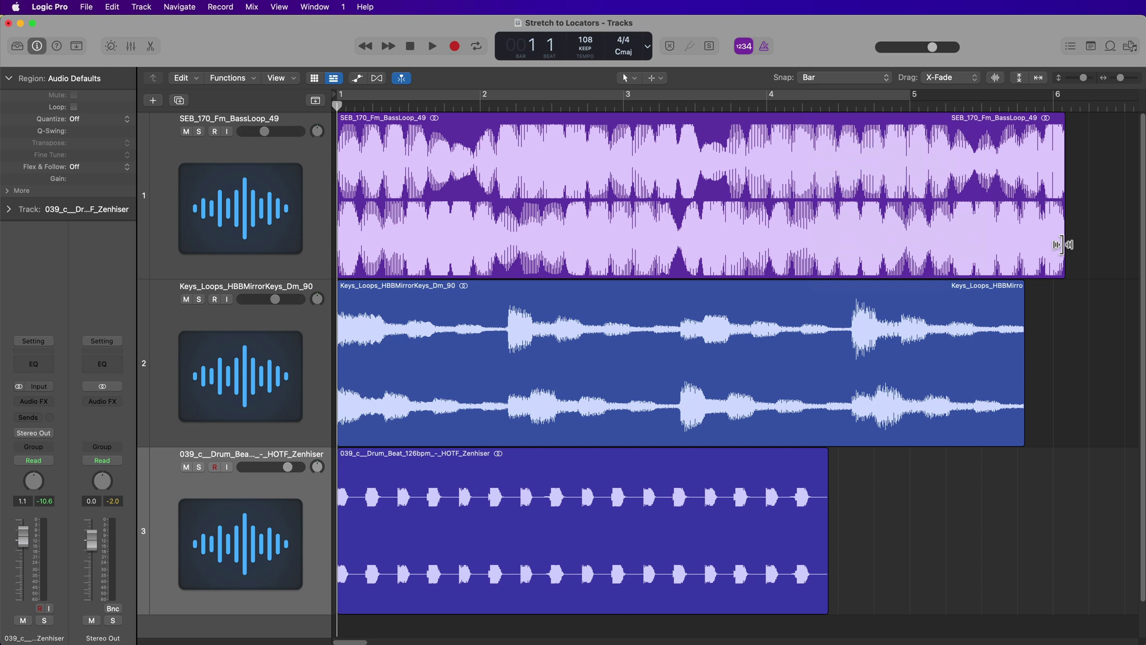
pyautogui.moveTo(1062, 244); pyautogui.dragTo(965, 235)
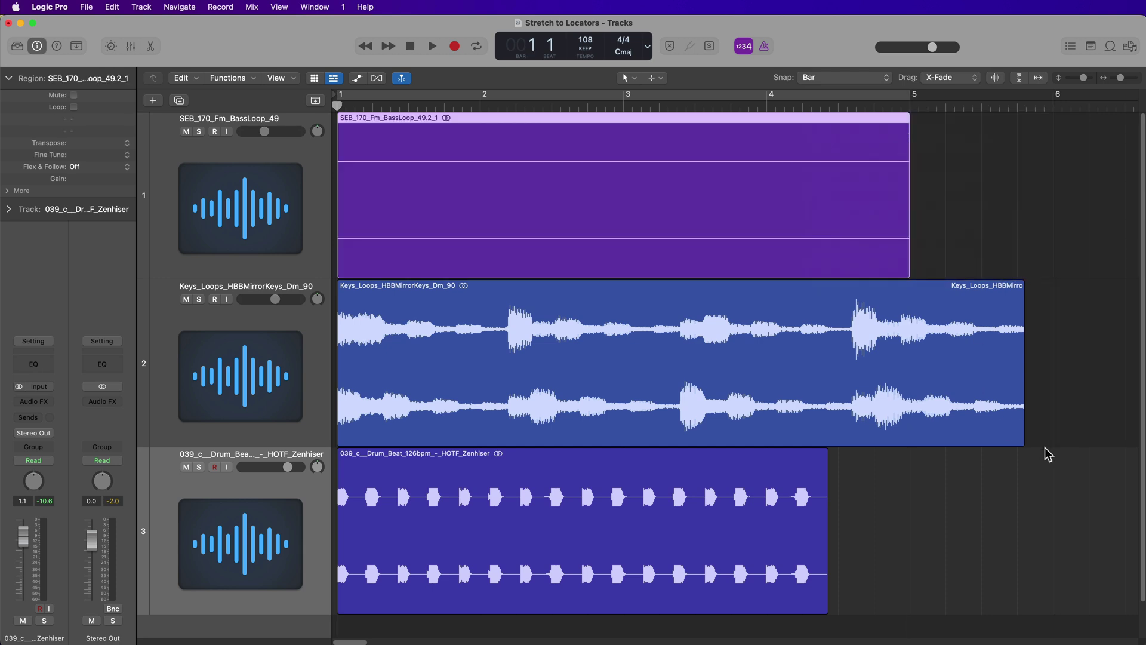
pyautogui.moveTo(1021, 424); pyautogui.dragTo(950, 418)
pyautogui.moveTo(827, 586); pyautogui.dragTo(861, 580)
pyautogui.click(985, 478)
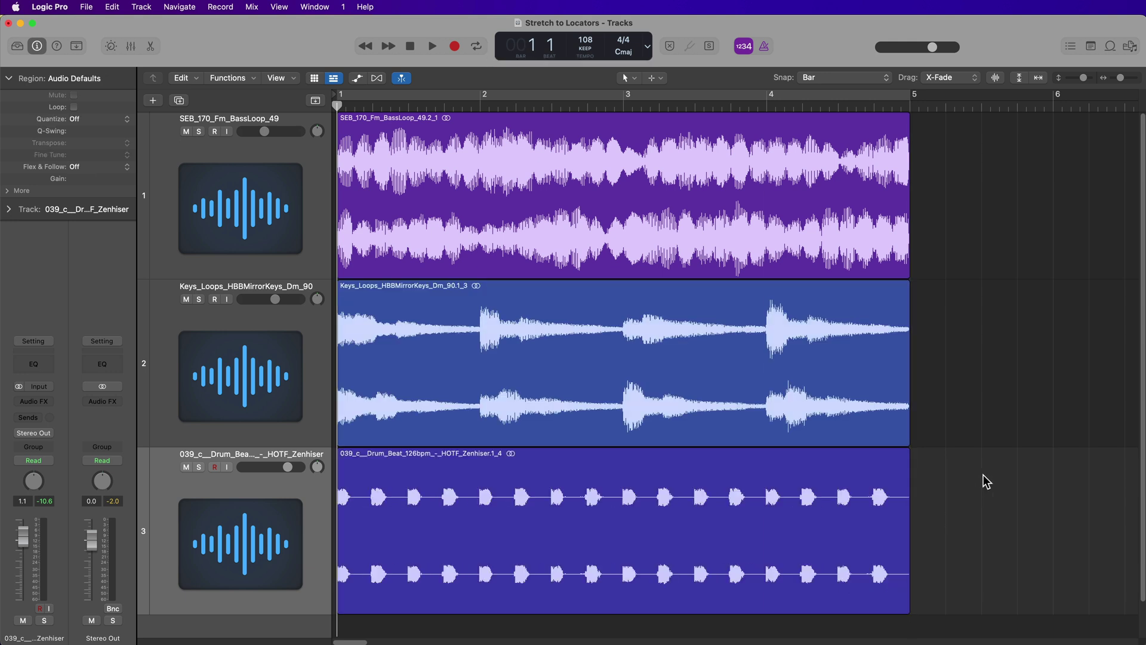
pyautogui.press('super+z')
pyautogui.press('super+z')
pyautogui.press('super+z')
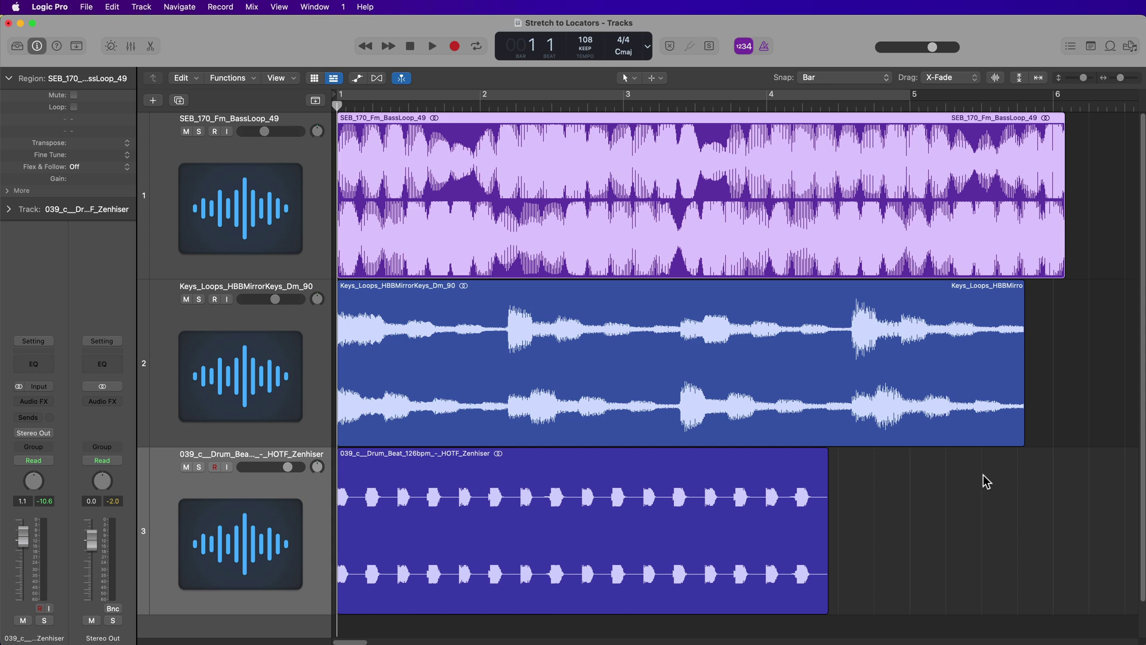
pyautogui.click(983, 476)
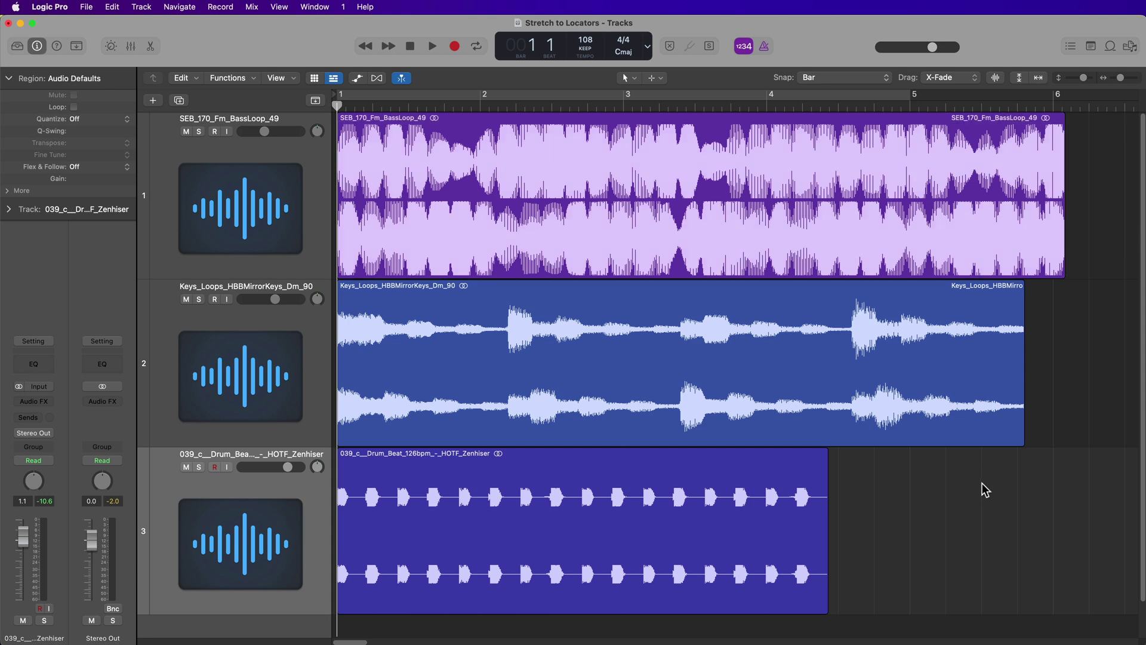
# Step: Show the row of quick editing commands, inspect which are enabled, then hide it again
pyautogui.click(75, 46)
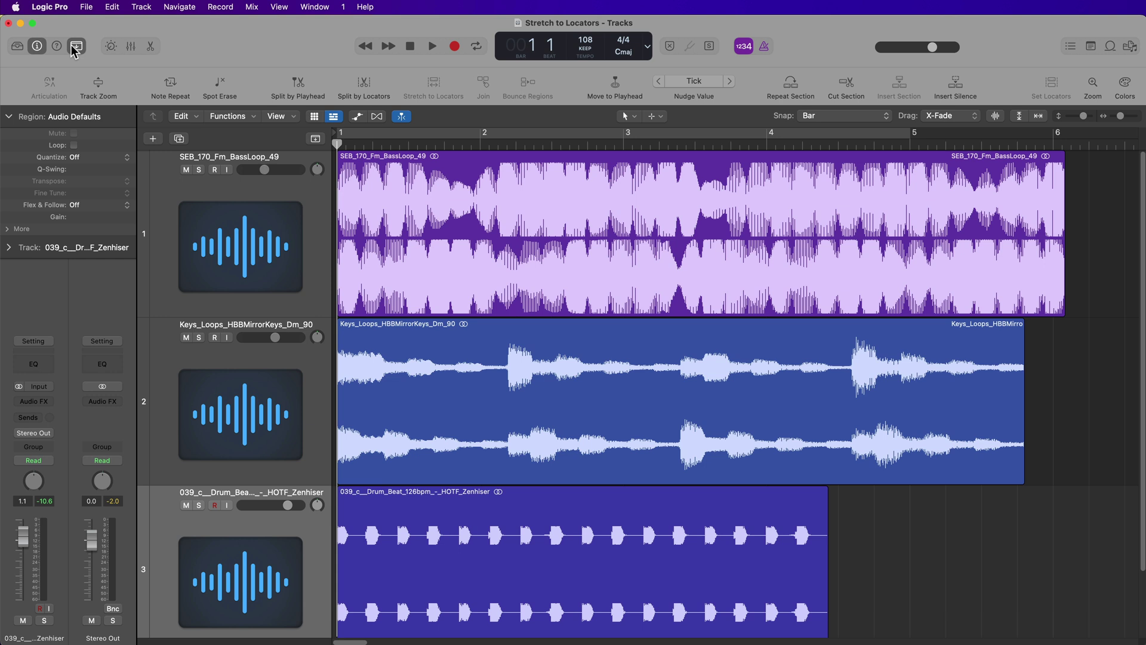
pyautogui.rightClick(454, 77)
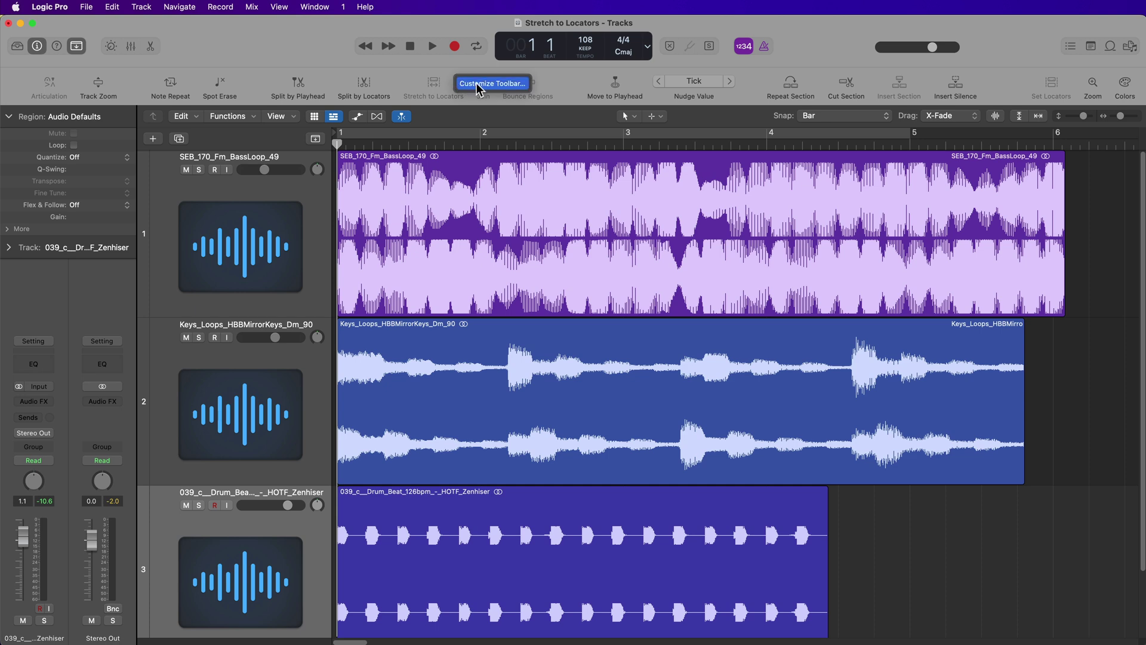
pyautogui.click(478, 86)
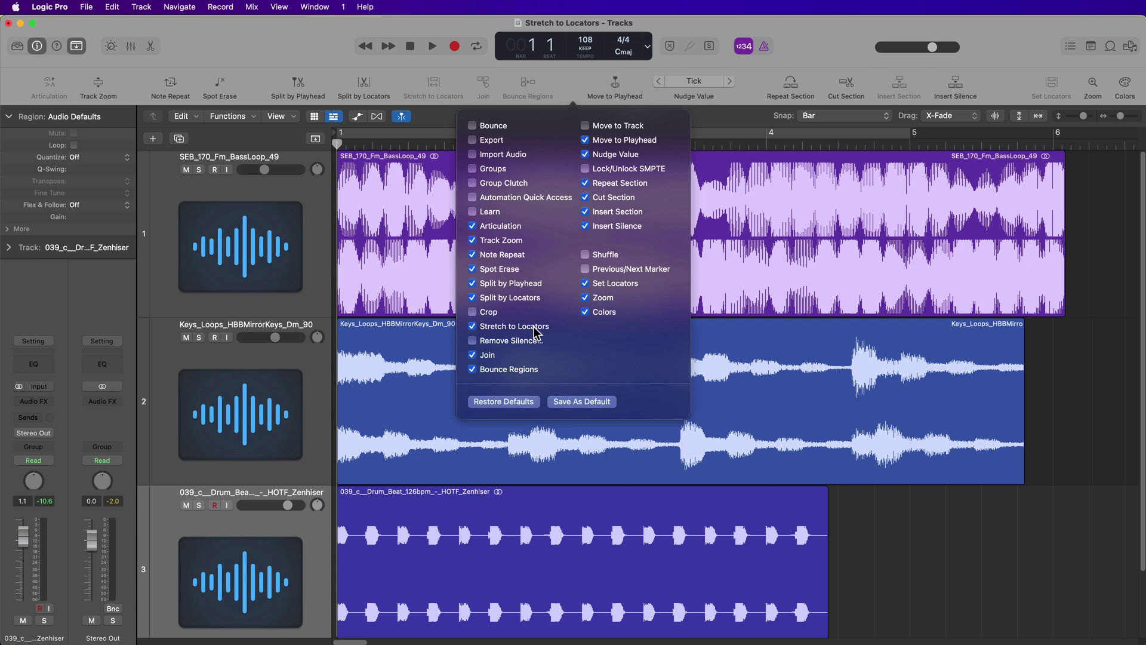
pyautogui.click(923, 546)
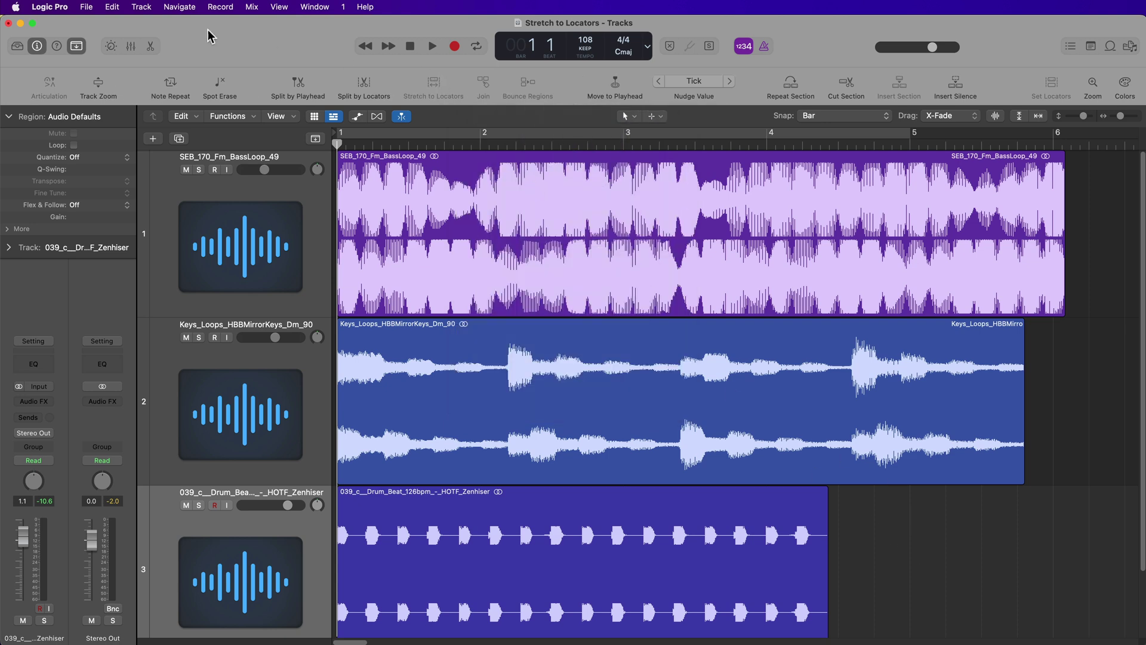
pyautogui.click(76, 46)
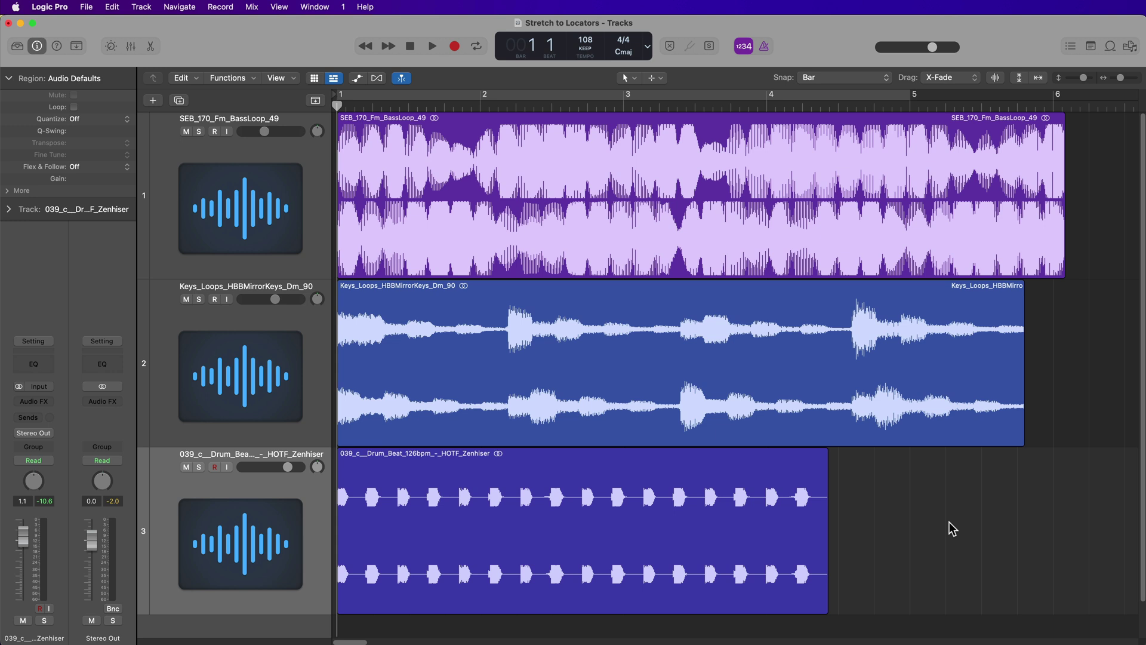
# Step: Cycle bars 1–5 and apply Stretch to Locators to all three loops, confirming each Time & Pitch prompt
pyautogui.press('c')
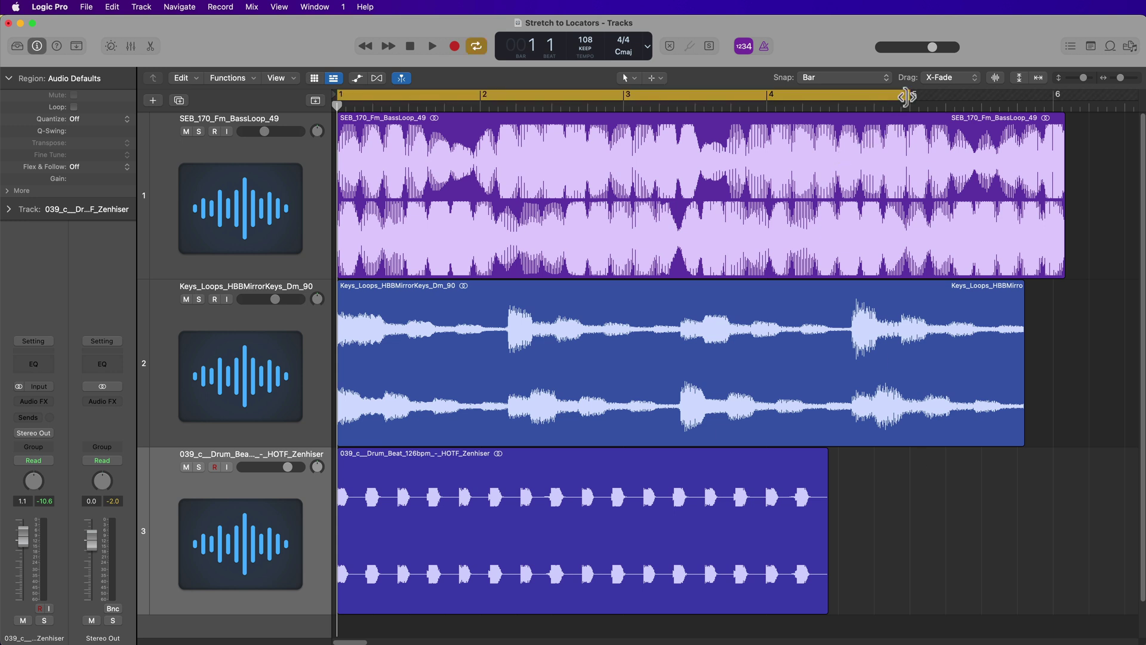
pyautogui.moveTo(906, 96)
pyautogui.mouseDown()
pyautogui.moveTo(691, 95)
pyautogui.moveTo(922, 96)
pyautogui.moveTo(901, 95)
pyautogui.mouseUp()
pyautogui.moveTo(865, 545); pyautogui.dragTo(698, 203)
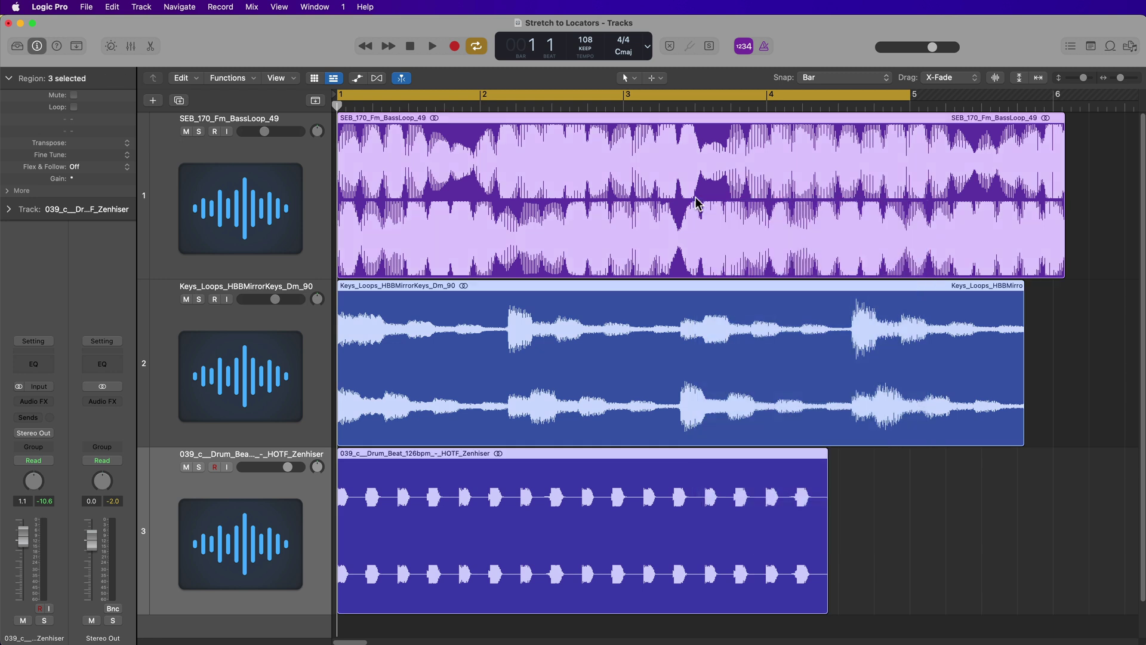
pyautogui.press('super+t')
pyautogui.press('Return')
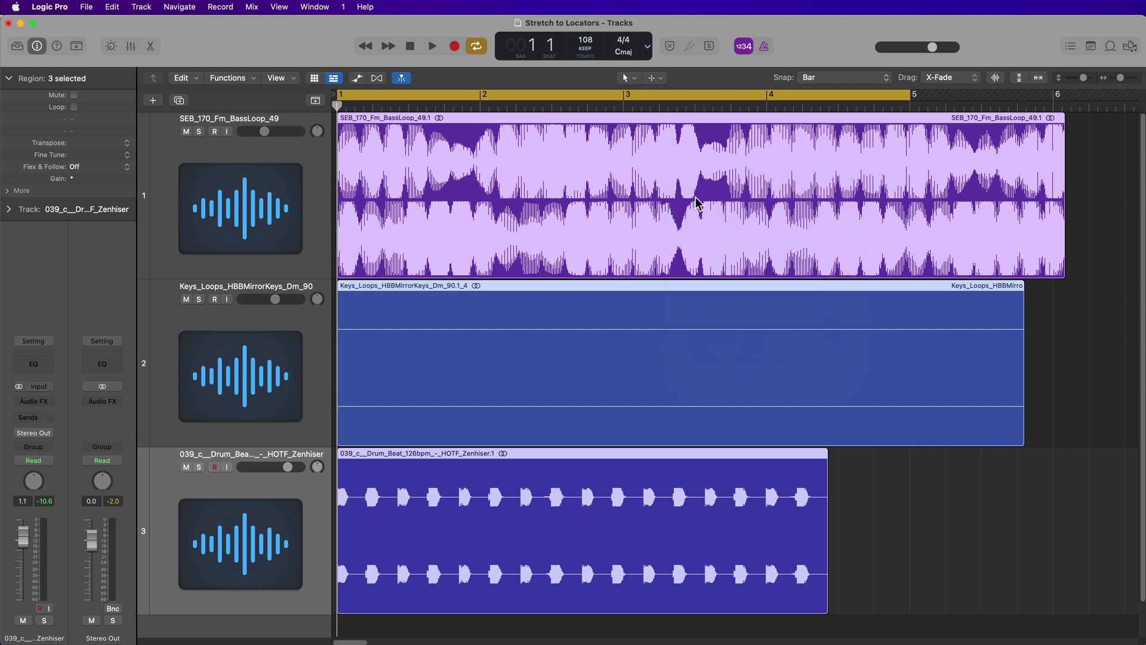
pyautogui.press('Return')
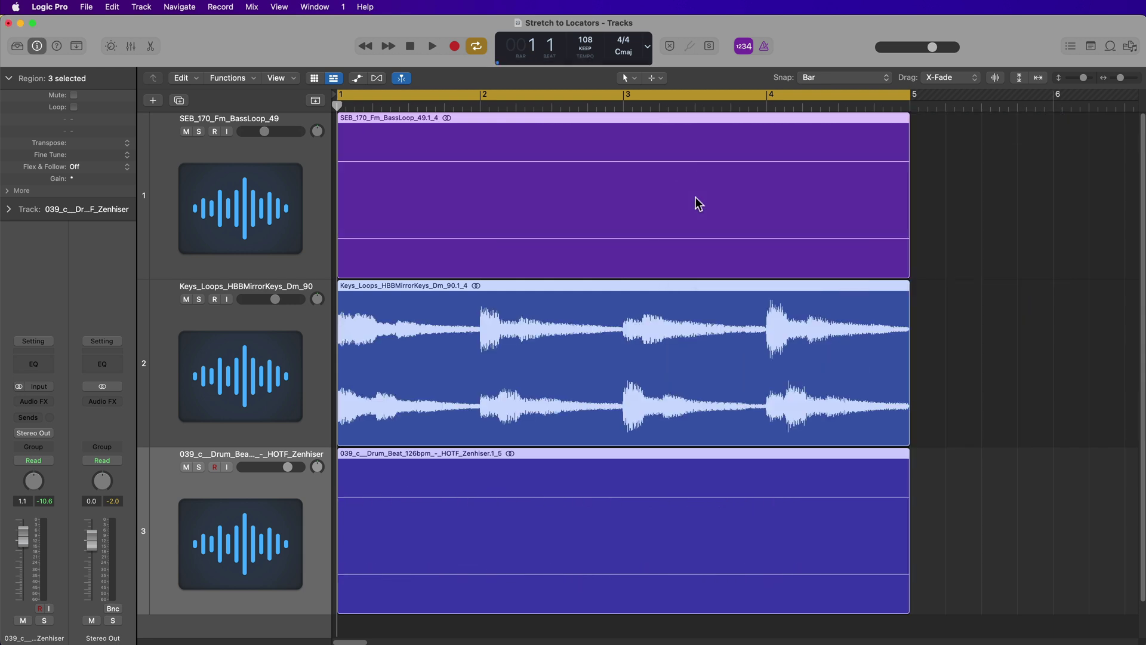
pyautogui.click(1034, 290)
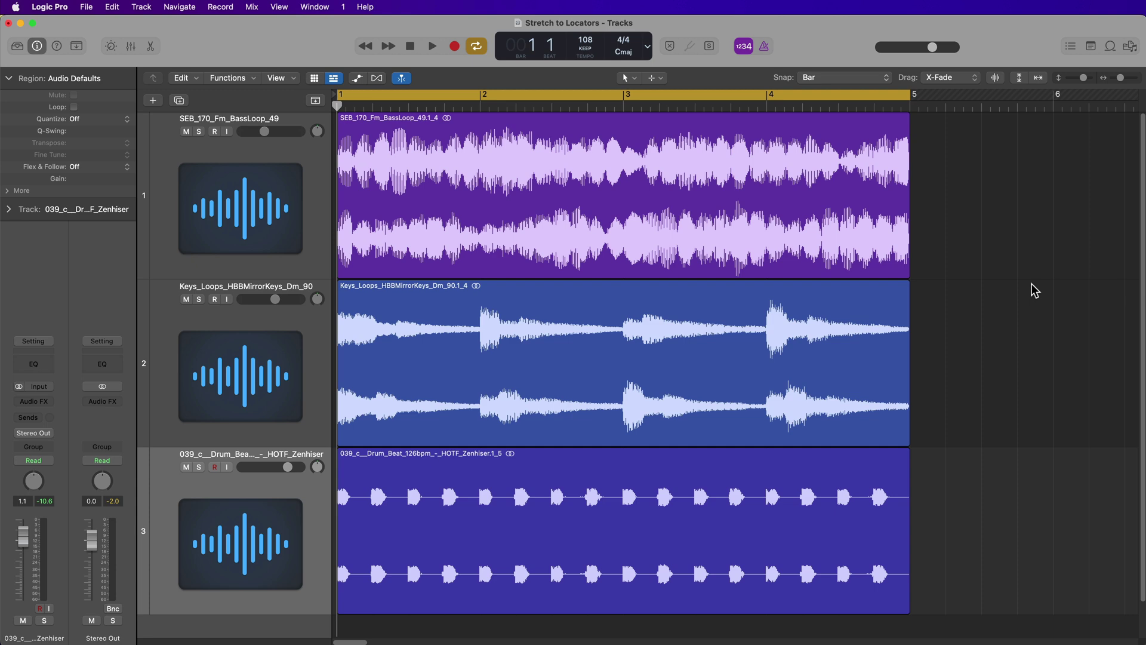
# Step: Undo the stretch and play the original loops for comparison
pyautogui.press('super+z')
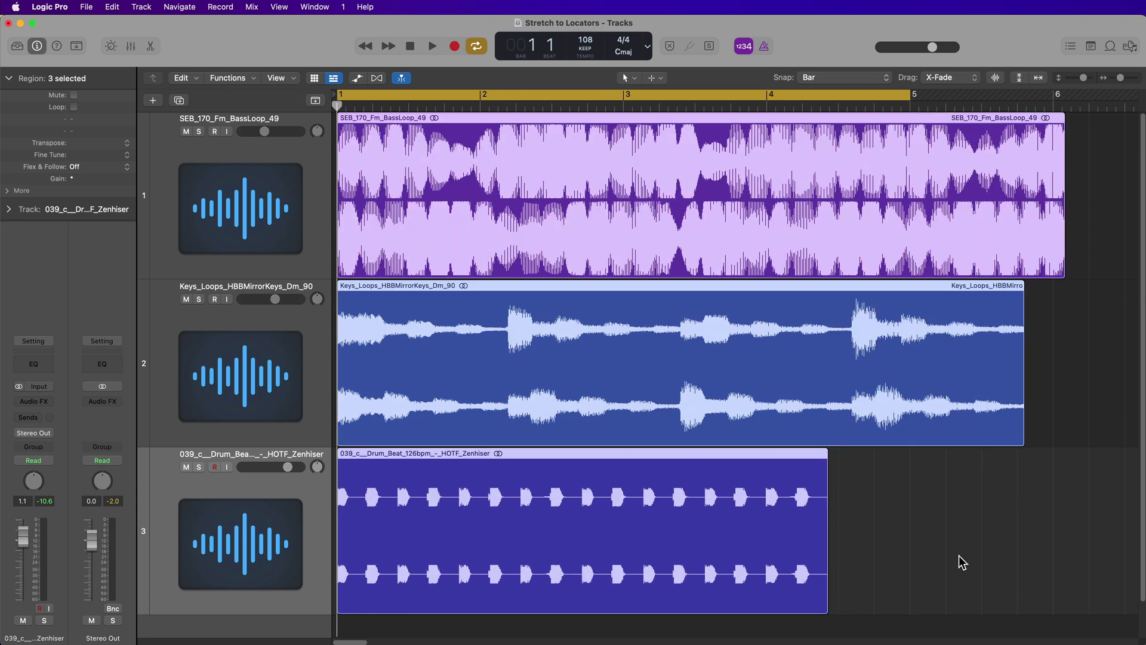
pyautogui.press('space')
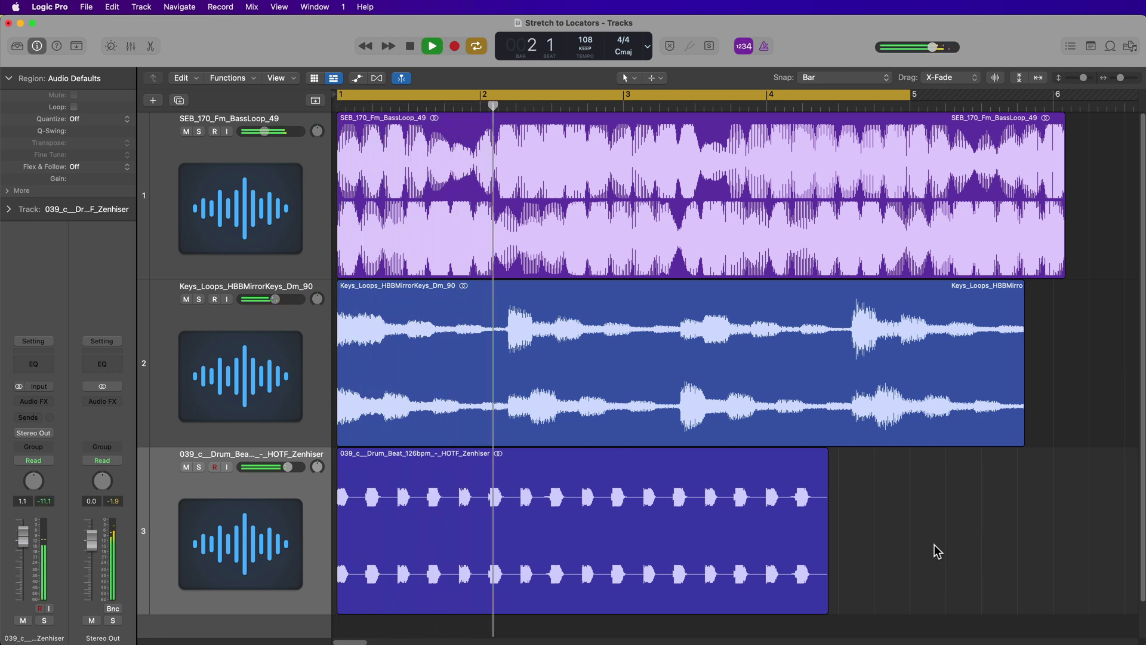
pyautogui.press('space')
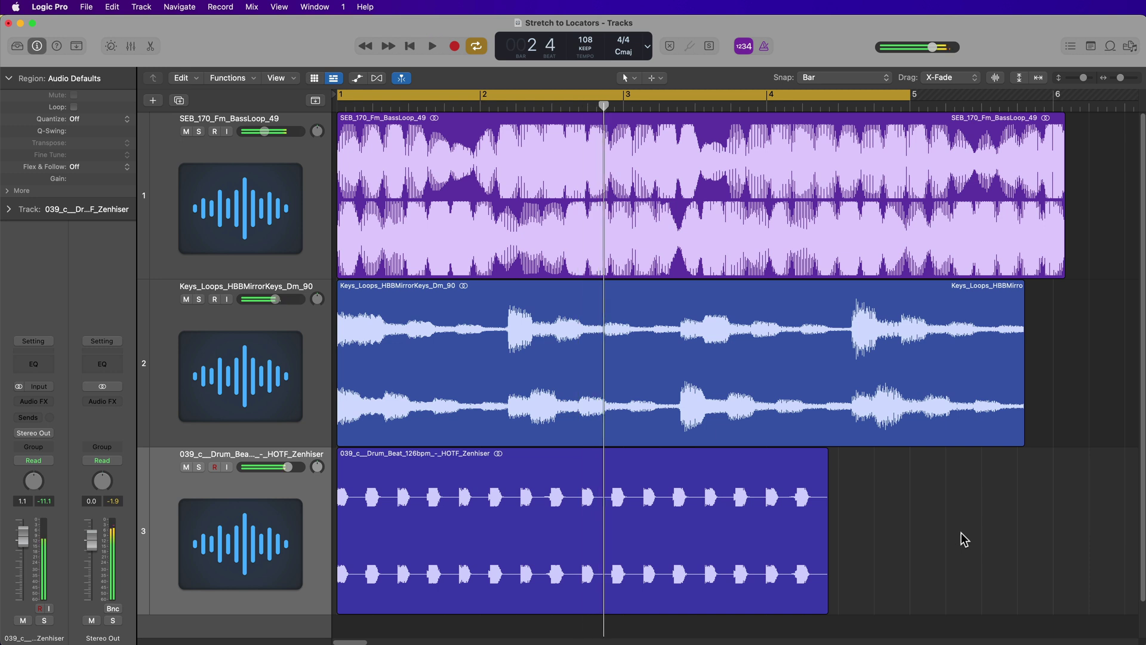
# Step: Stretch the three loops to the bars 1–5 locators again and play back the result
pyautogui.moveTo(1000, 548); pyautogui.dragTo(711, 197)
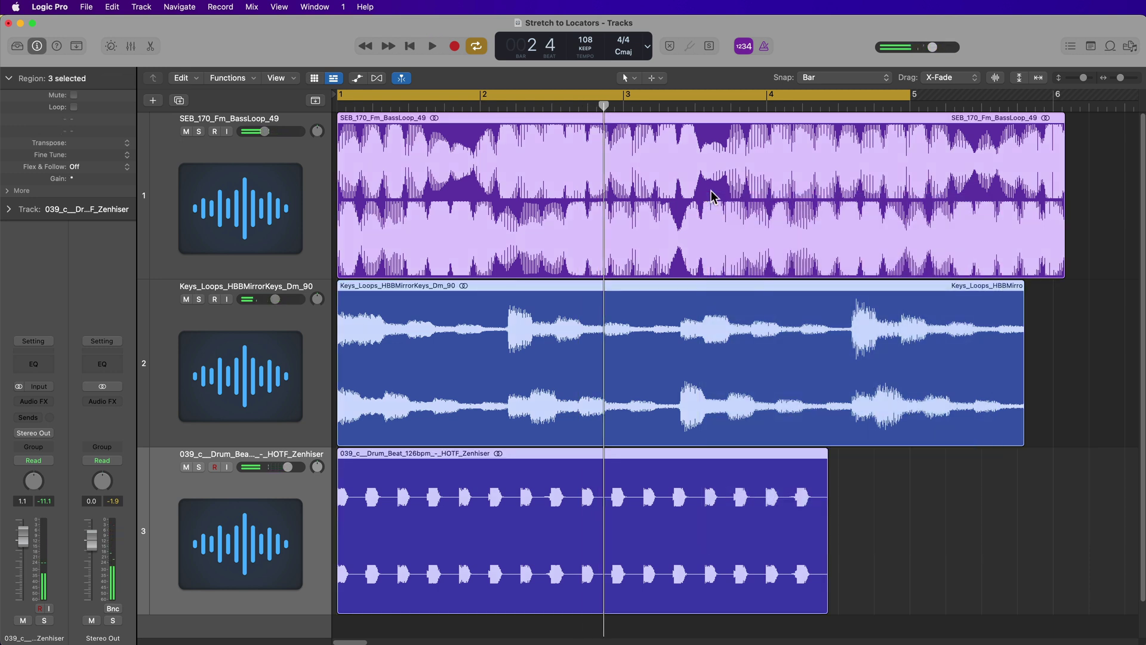
pyautogui.hotkey('ctrl', 't')
pyautogui.press('Return')
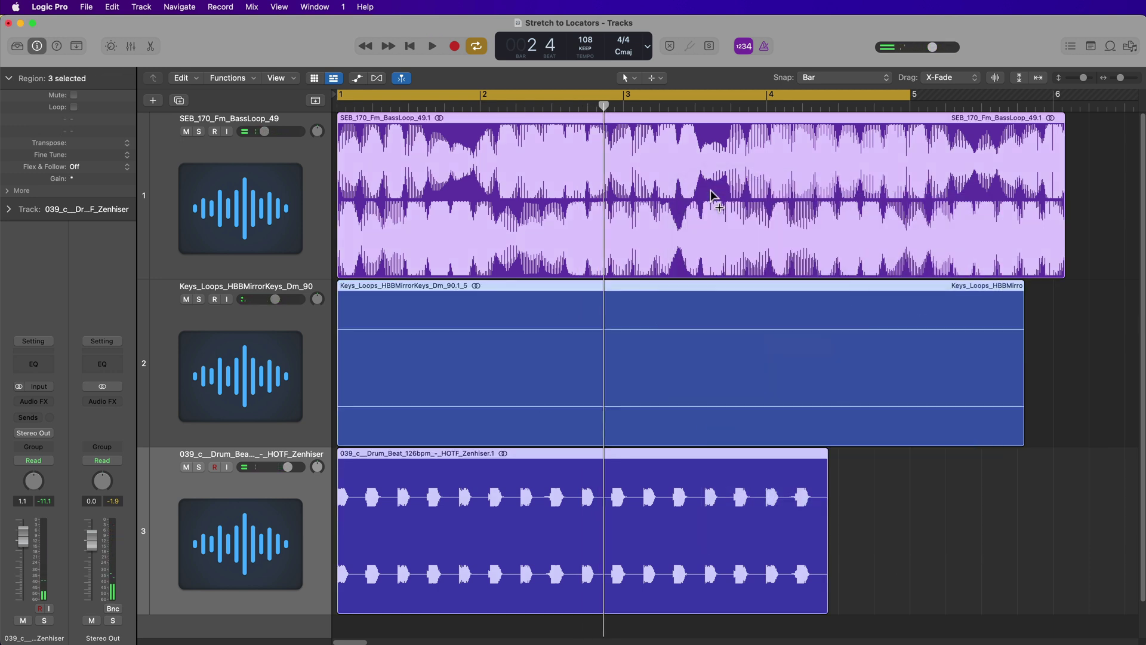
pyautogui.press('Return')
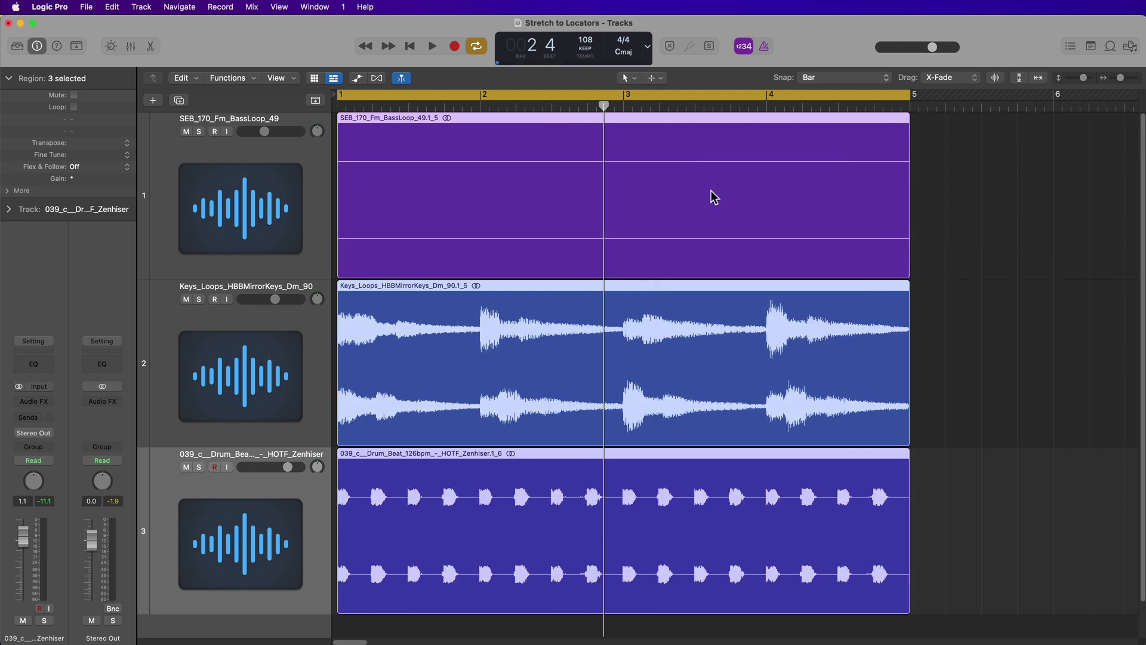
pyautogui.click(1014, 210)
pyautogui.press('space')
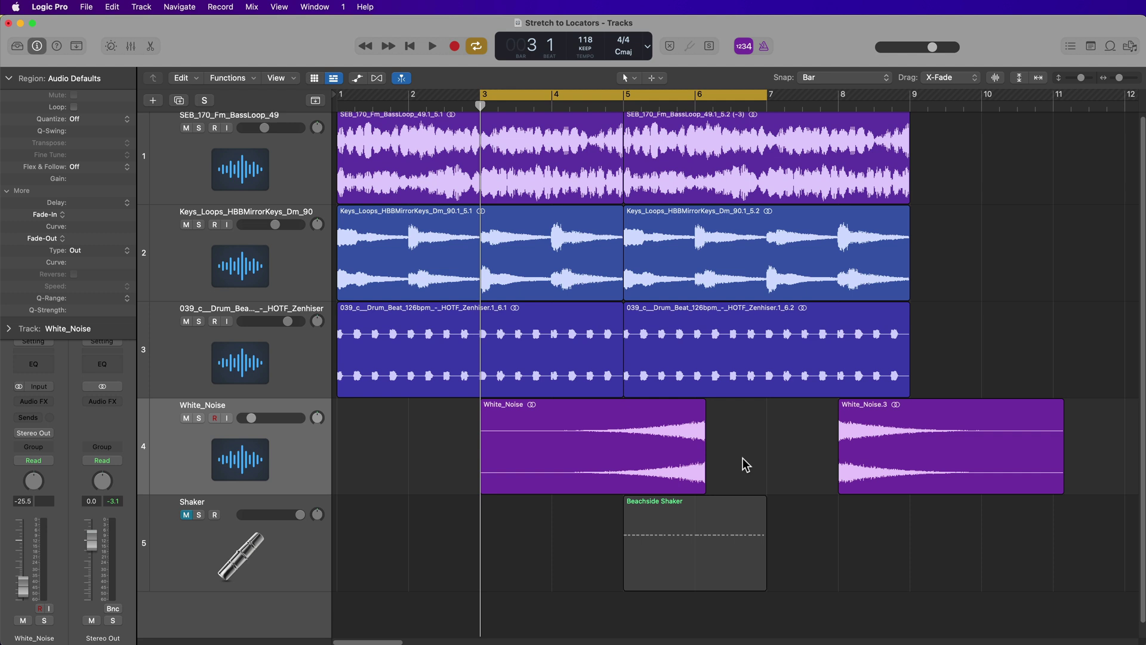
# Step: Select the White_Noise region, move the playhead to bar 5 and pull the cycle end from bar 7 to 5
pyautogui.click(652, 455)
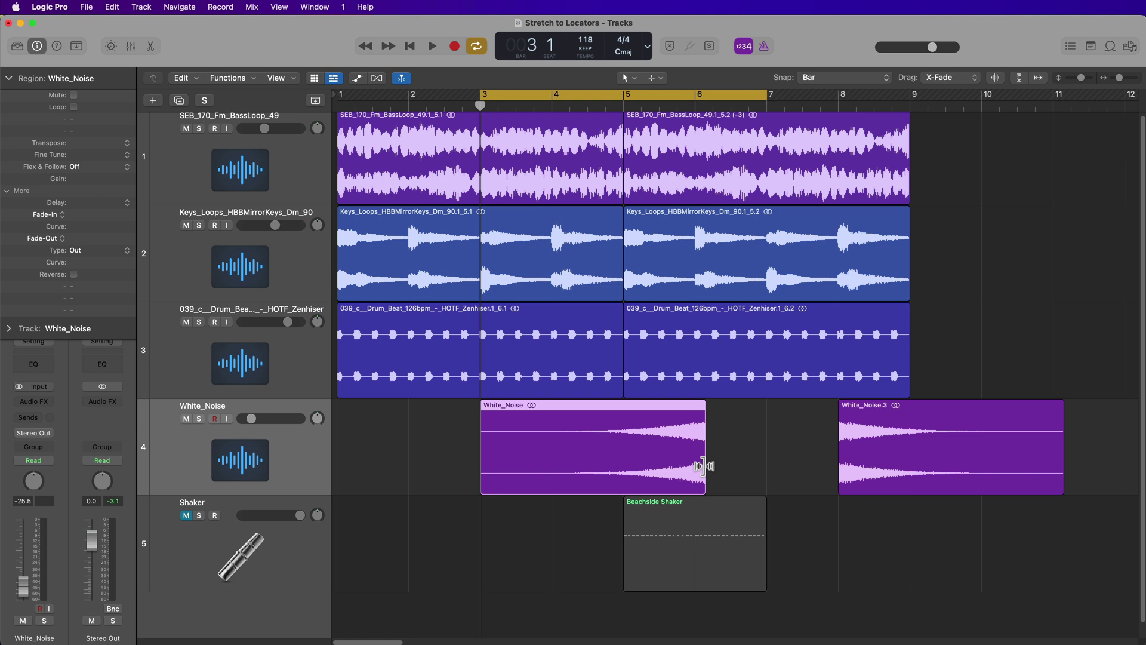
pyautogui.click(737, 457)
pyautogui.click(668, 457)
pyautogui.moveTo(481, 107); pyautogui.dragTo(624, 120)
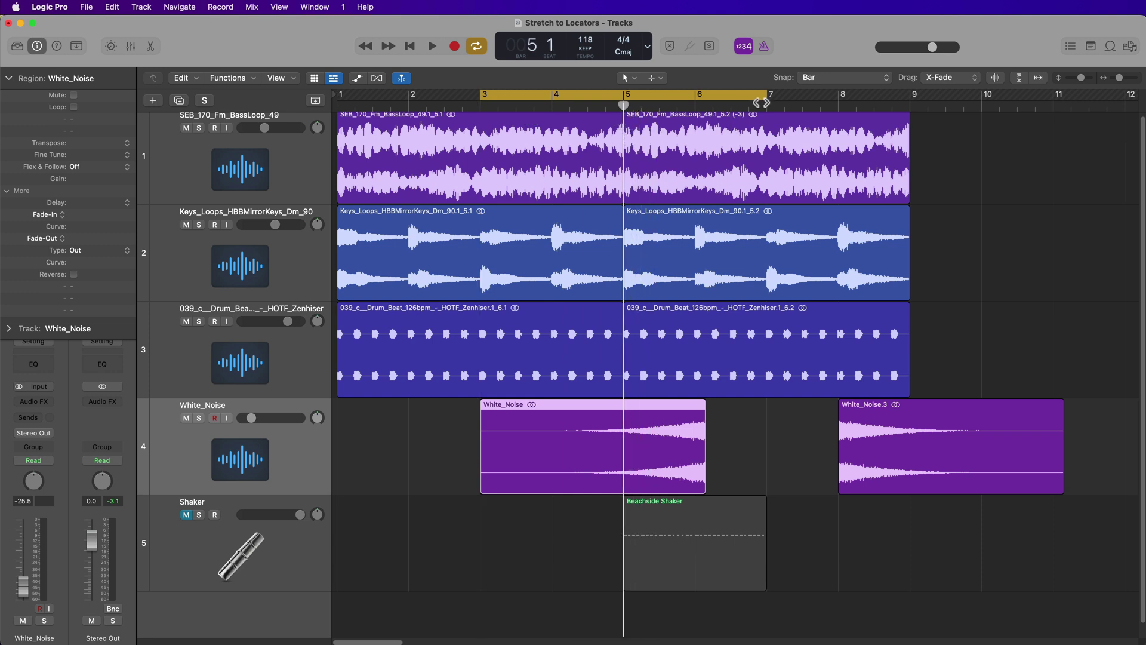
pyautogui.moveTo(761, 103); pyautogui.dragTo(624, 103)
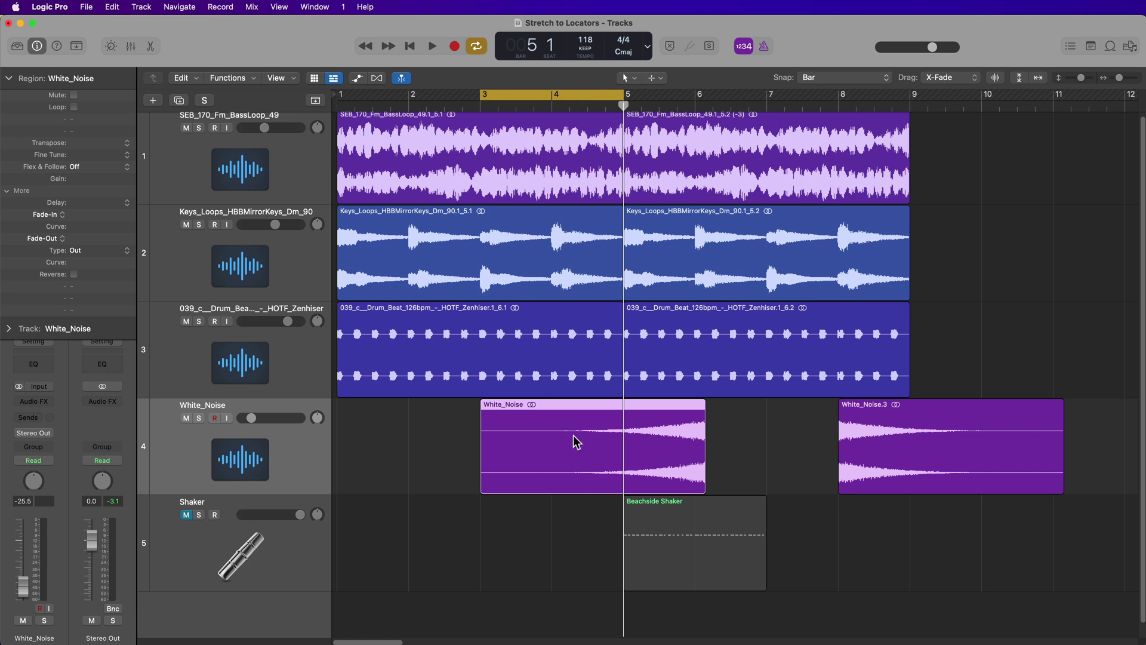
# Step: Try positioning the White_Noise region between bars 2 and 4 and trimming it, undoing the trim
pyautogui.moveTo(577, 442); pyautogui.dragTo(648, 442)
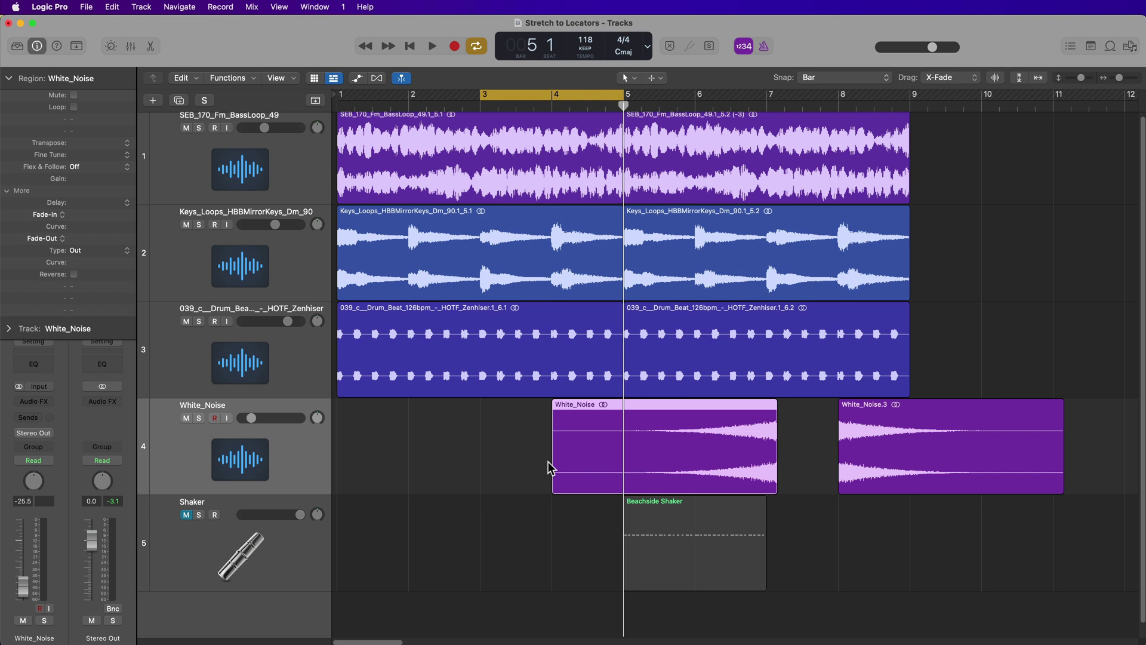
pyautogui.moveTo(579, 464); pyautogui.dragTo(535, 463)
pyautogui.click(481, 106)
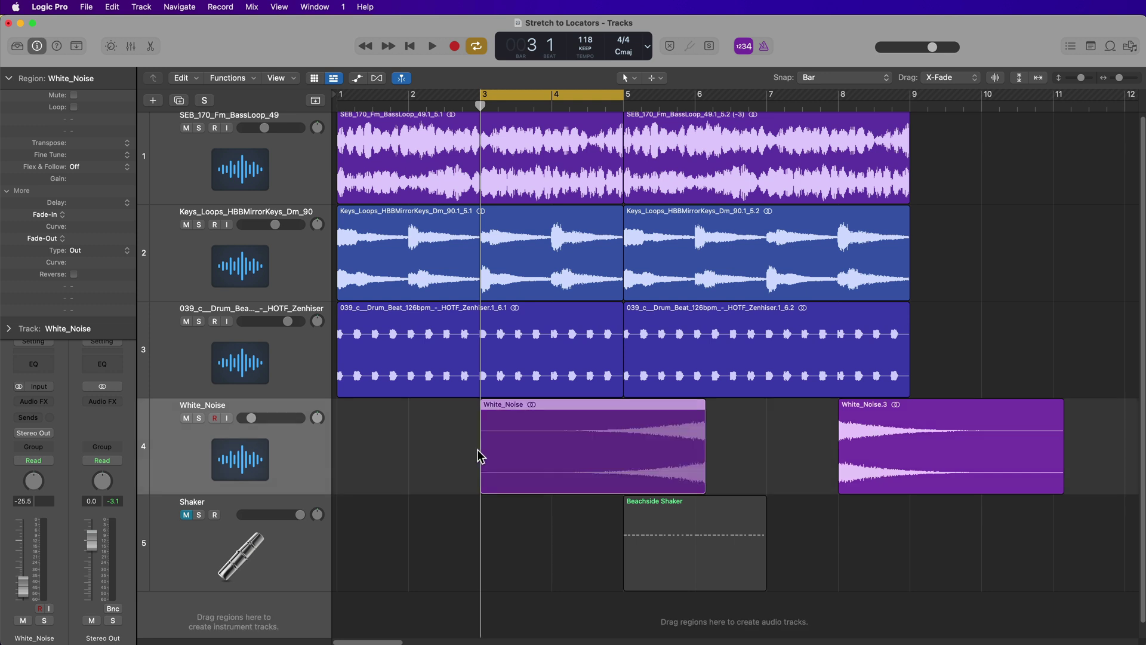
pyautogui.moveTo(479, 452); pyautogui.dragTo(436, 453)
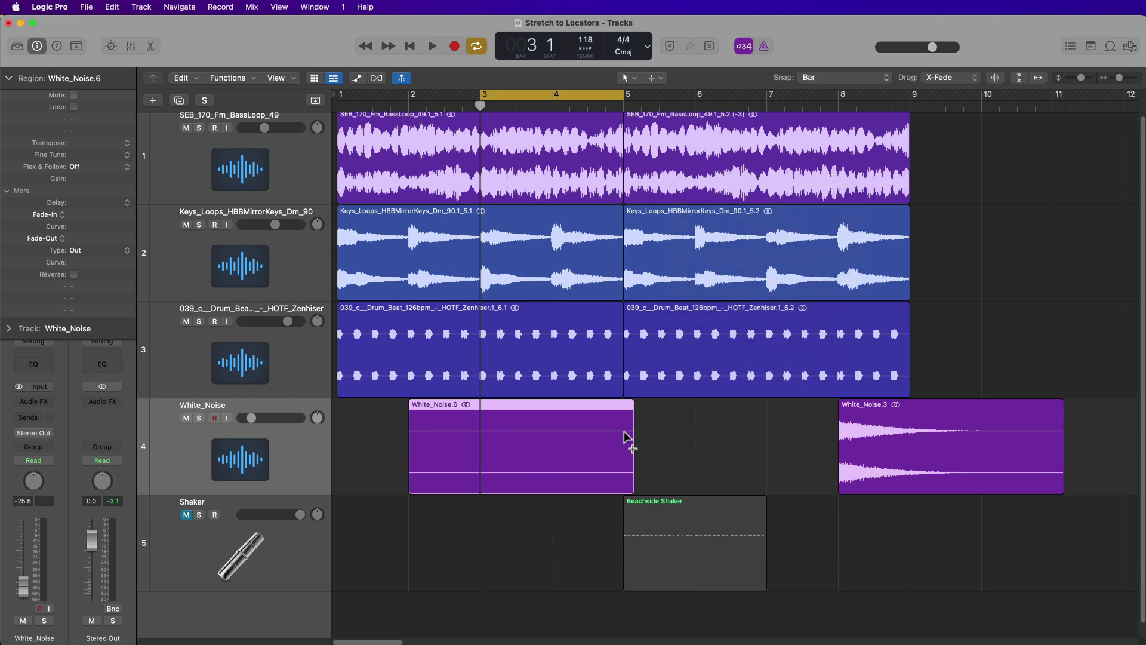
pyautogui.moveTo(626, 437); pyautogui.dragTo(552, 439)
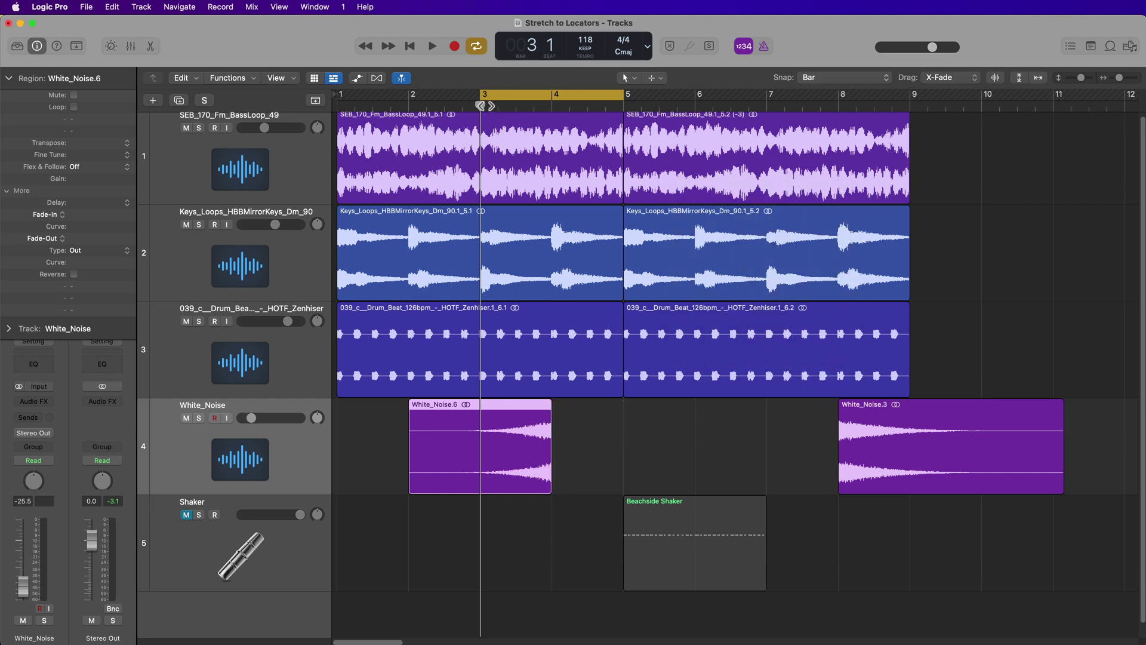
pyautogui.hotkey('ctrl', 'z')
# Step: Place the riser region at bar 3 and fit it to the bars 3–5 locators
pyautogui.click(667, 465)
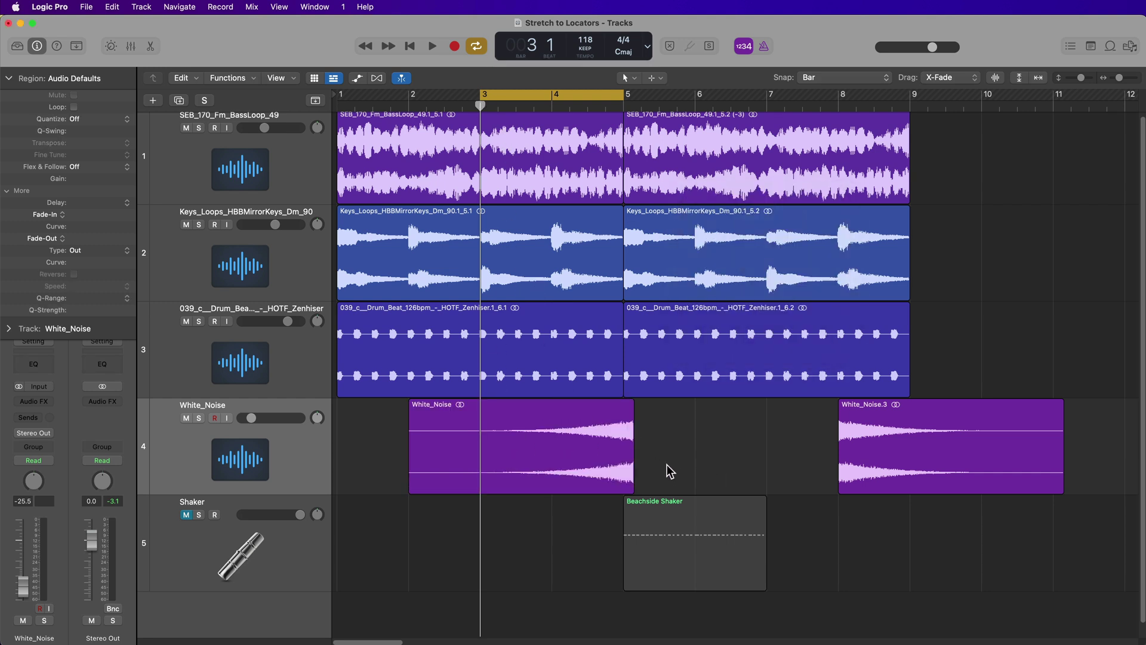
pyautogui.moveTo(490, 453); pyautogui.dragTo(524, 467)
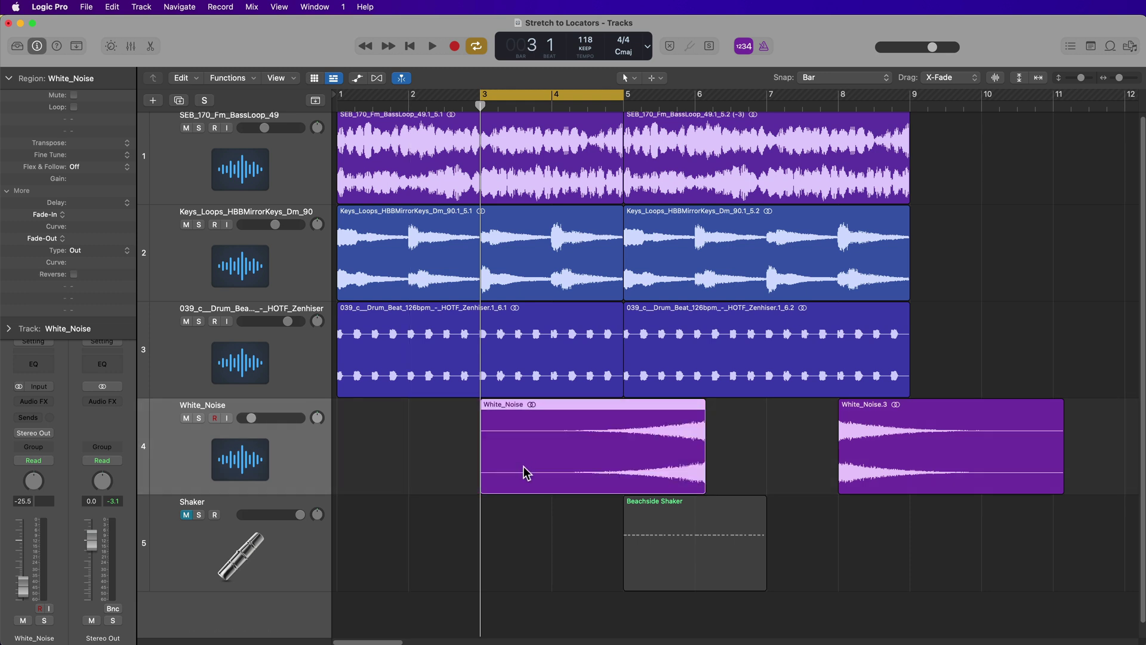
pyautogui.moveTo(479, 104)
pyautogui.mouseDown()
pyautogui.moveTo(452, 105)
pyautogui.moveTo(480, 104)
pyautogui.mouseUp()
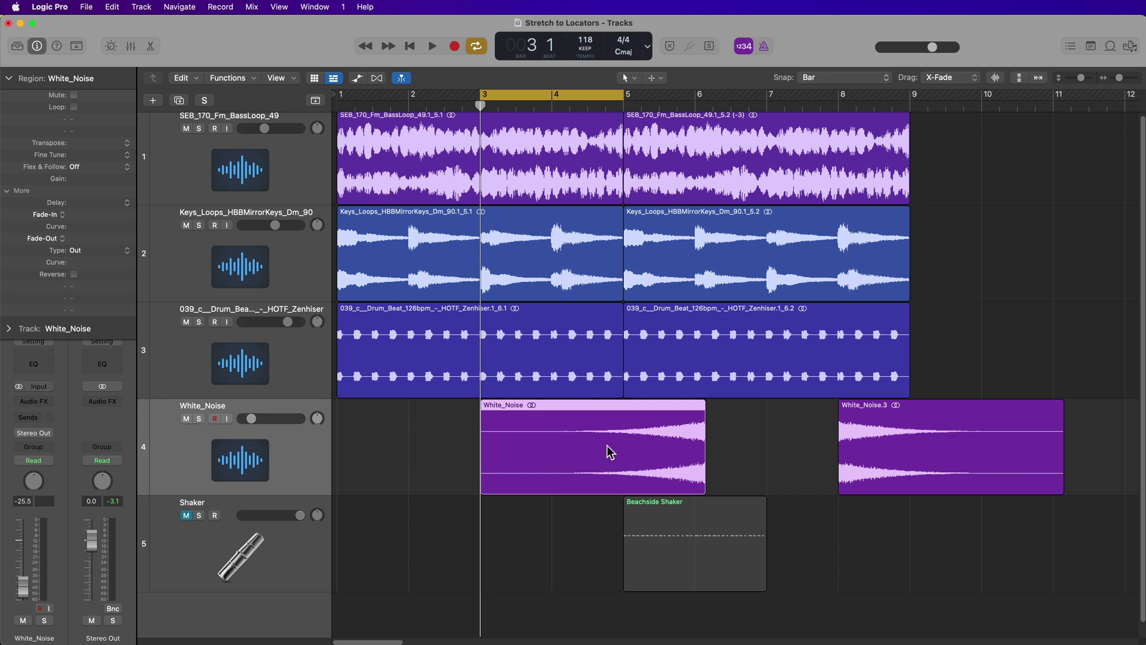
pyautogui.press('super+backslash')
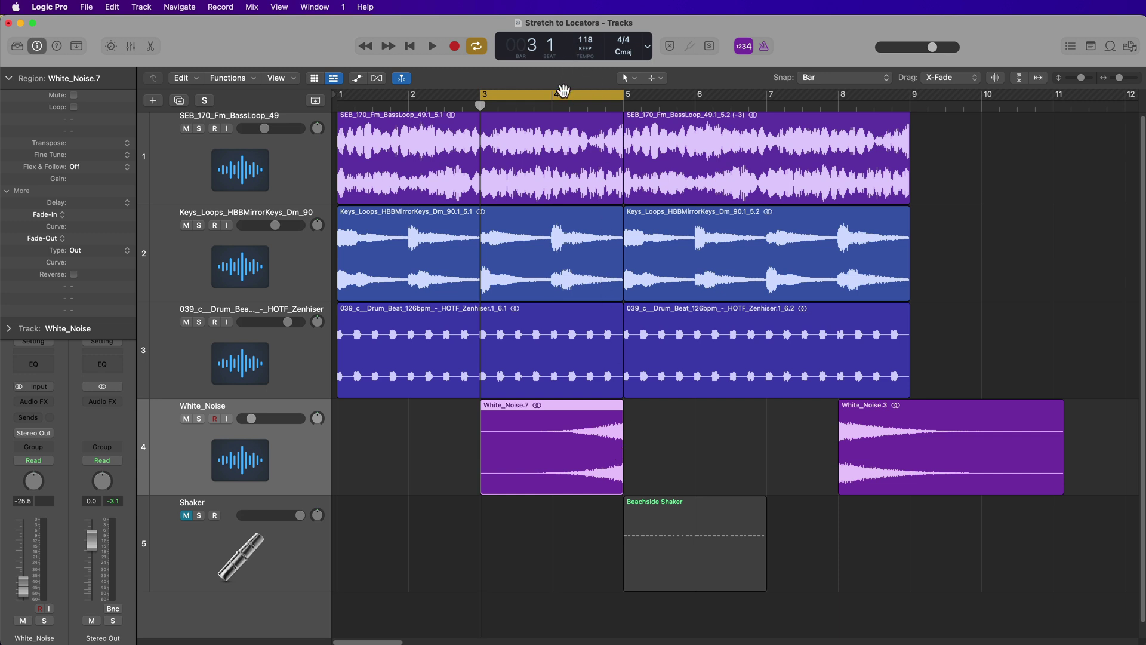
# Step: Shift the cycle range to bars 5–7 and move the White_Noise.3 region to start at bar 5
pyautogui.moveTo(564, 90); pyautogui.dragTo(720, 96)
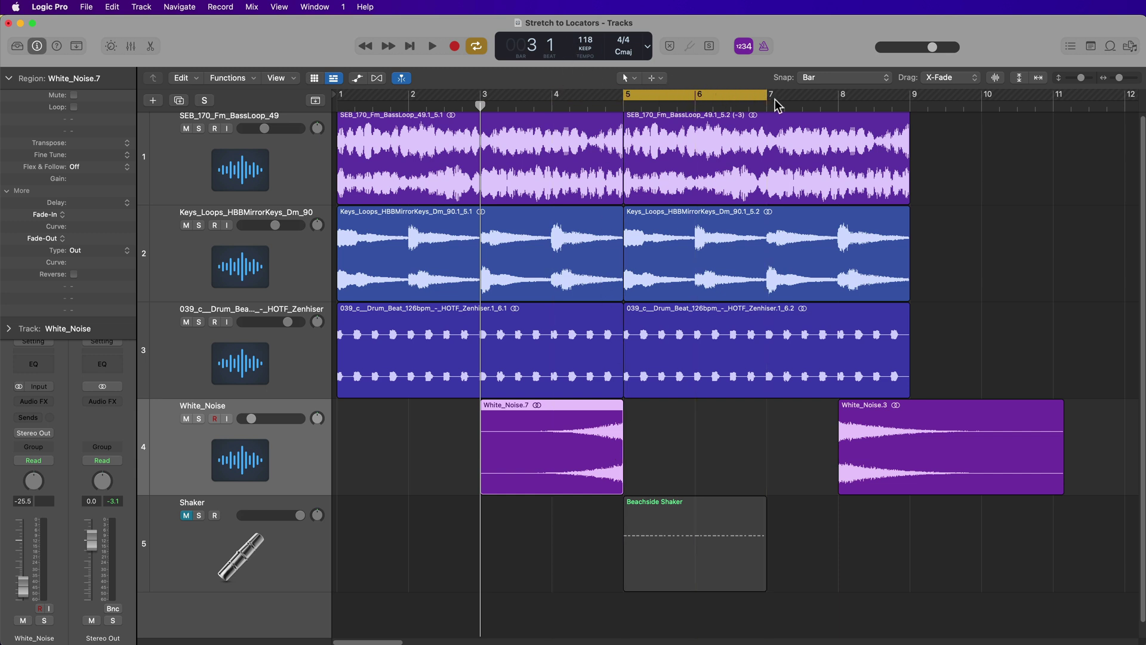
pyautogui.moveTo(934, 463); pyautogui.dragTo(739, 463)
pyautogui.click(959, 464)
pyautogui.click(730, 455)
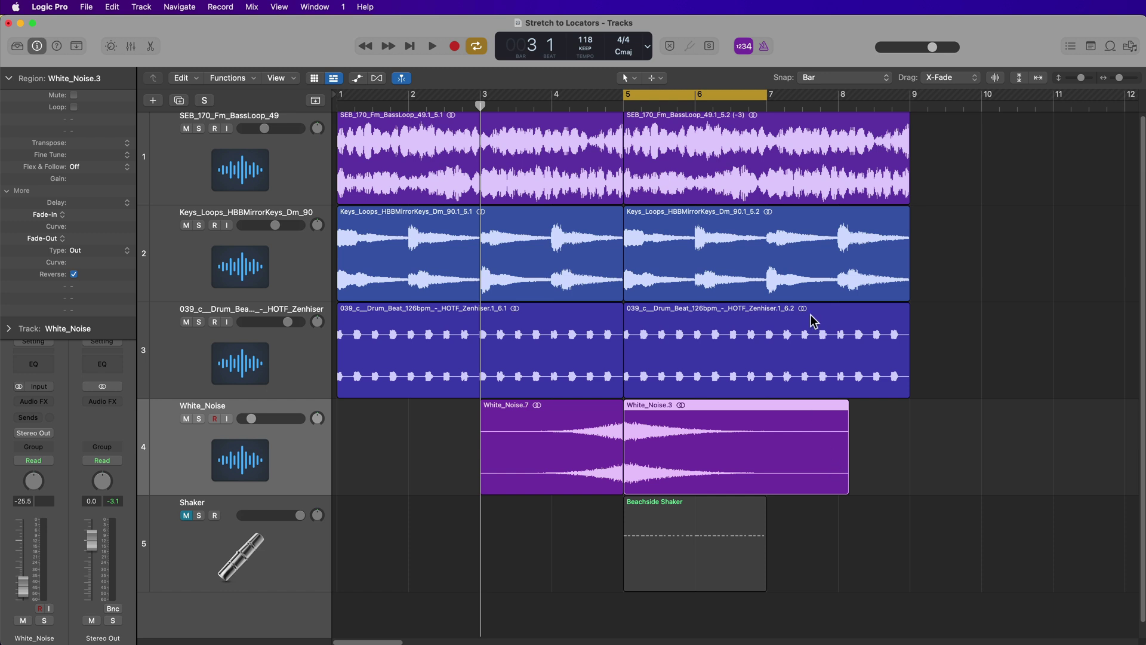
# Step: Turn snapping off and set the right locator to about bar 7.6
pyautogui.click(764, 94)
pyautogui.click(764, 94)
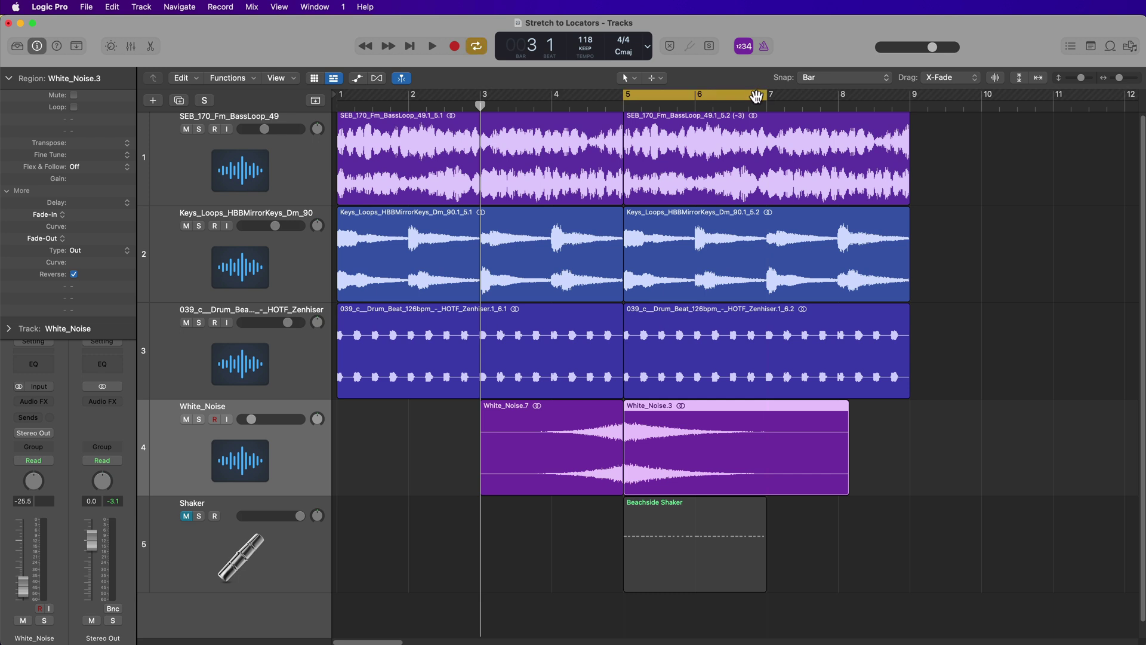
pyautogui.moveTo(764, 95); pyautogui.dragTo(839, 94)
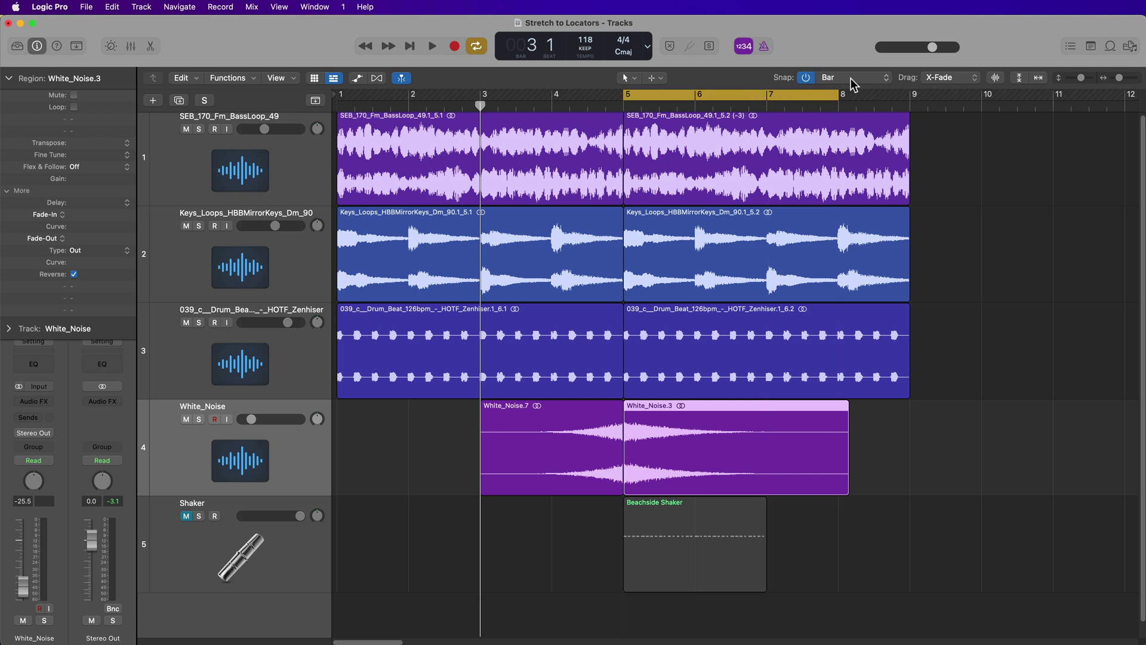
pyautogui.click(811, 76)
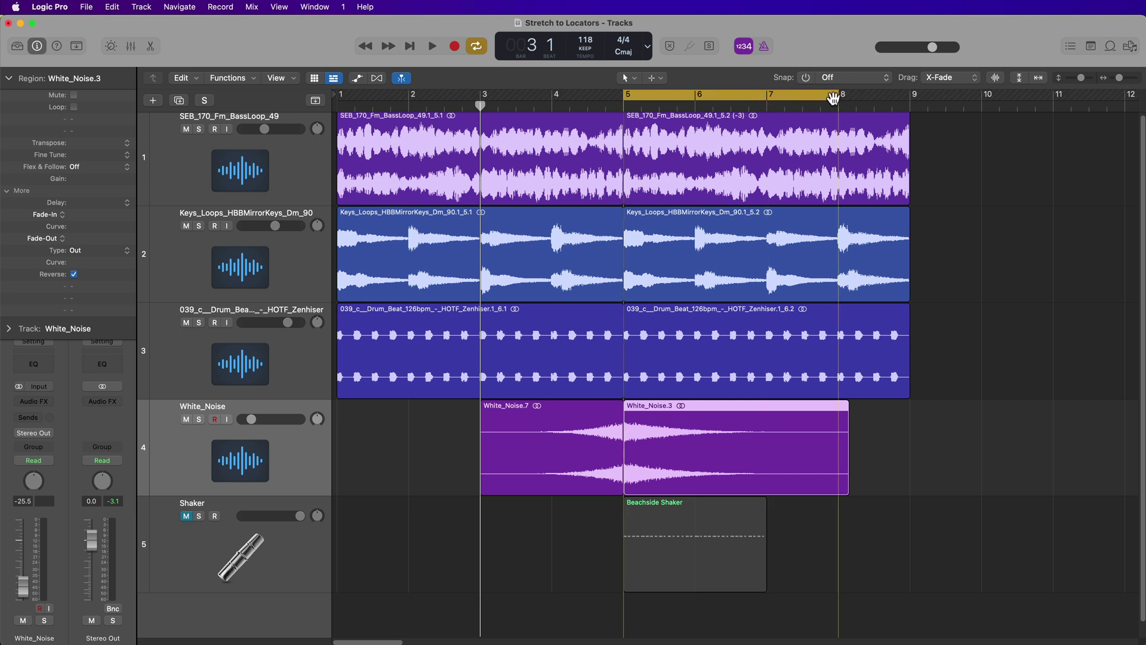
pyautogui.moveTo(839, 104); pyautogui.dragTo(814, 105)
# Step: Stretch the White_Noise.3 region to the bar 5–7.6 locators, confirming time-stretching
pyautogui.click(919, 458)
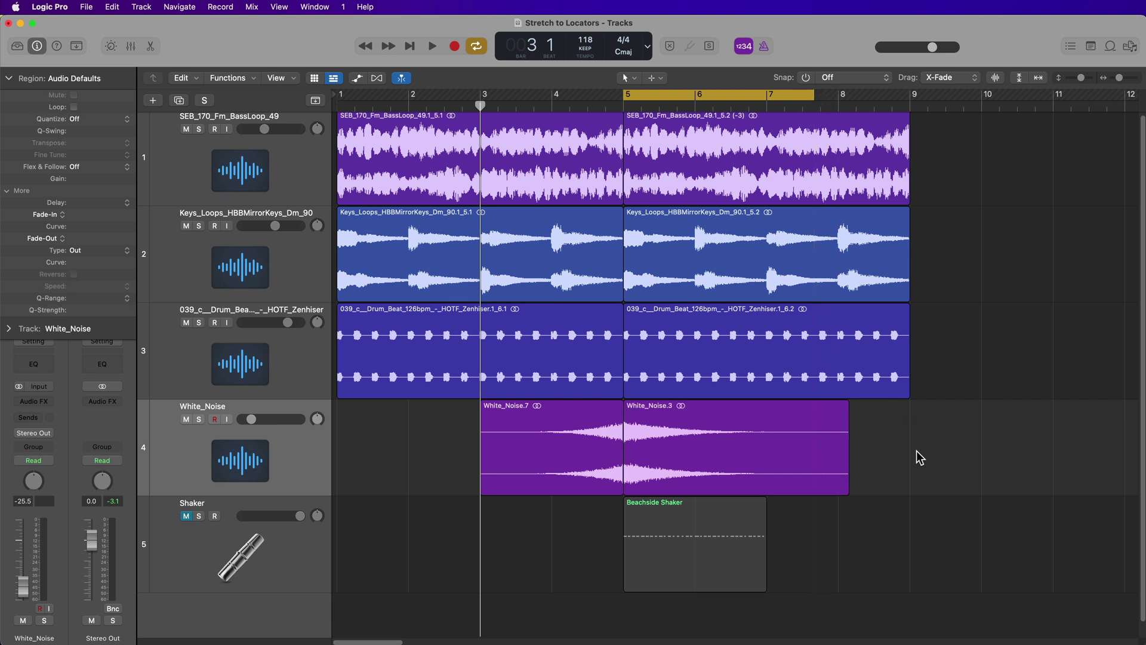
pyautogui.click(787, 439)
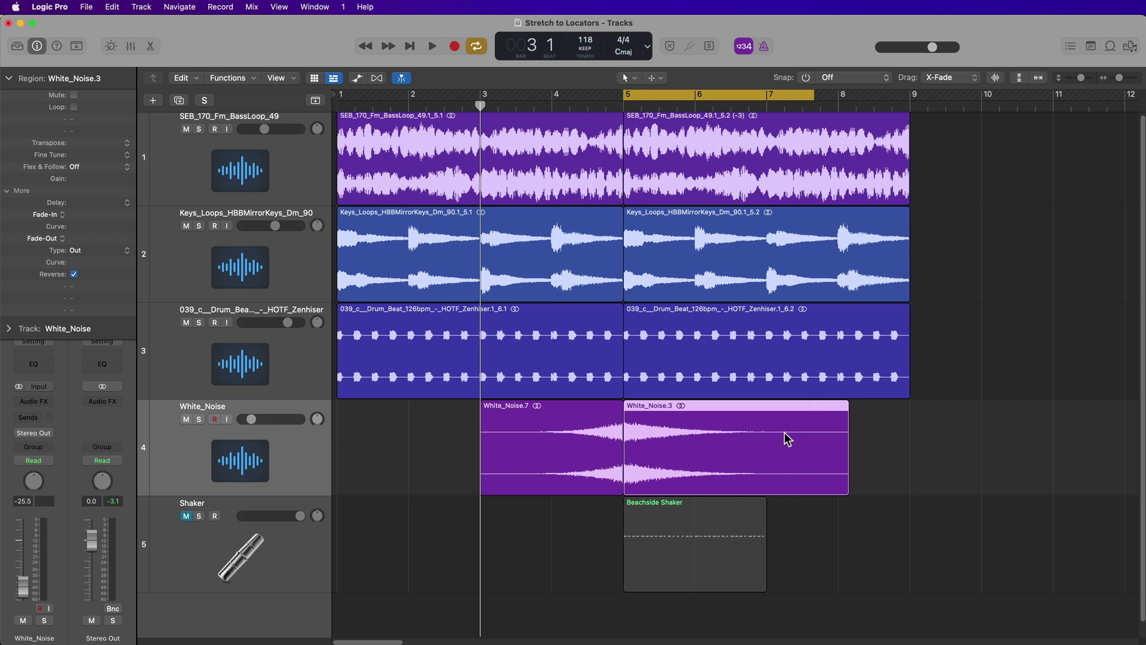
pyautogui.press('super+t')
pyautogui.press('Return')
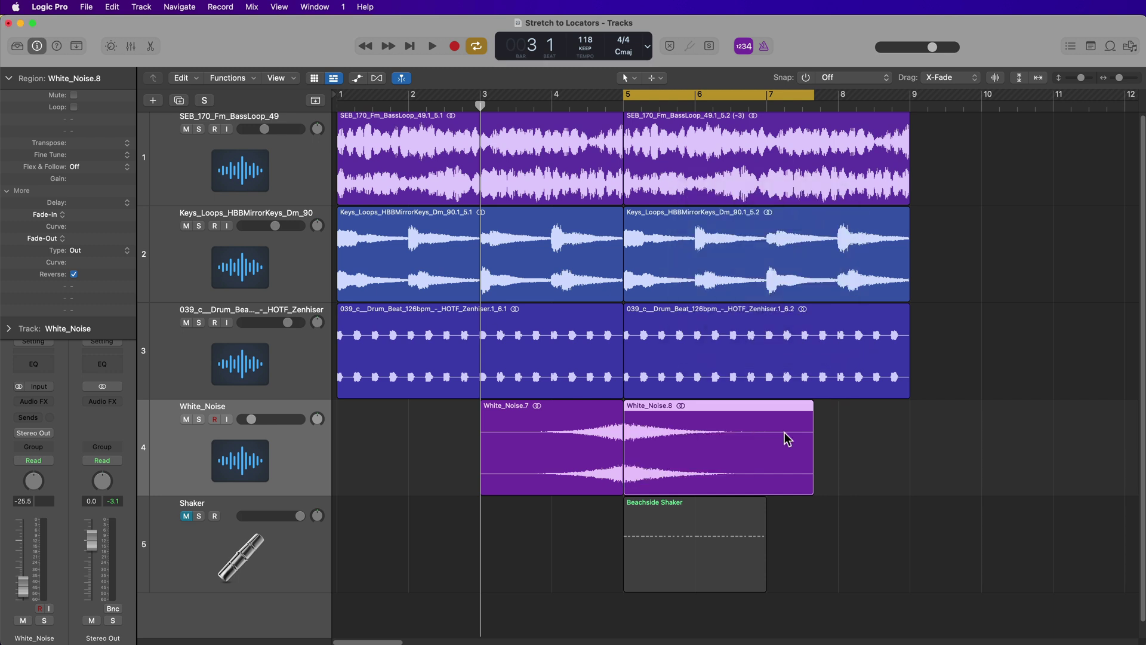
pyautogui.scroll(-1, 820, 202)
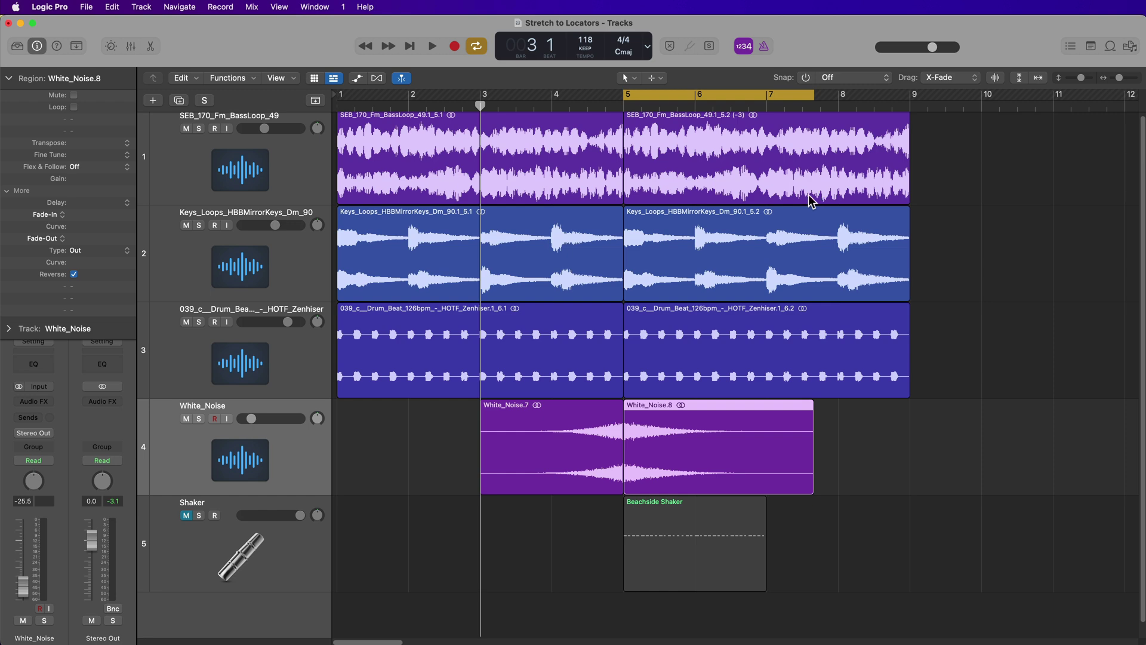
# Step: Solo the Beachside Shaker region, set the cycle to it, audition it, and re-enable Snap to Bar
pyautogui.click(681, 529)
pyautogui.hotkey('ctrl', 's')
pyautogui.press('super+u')
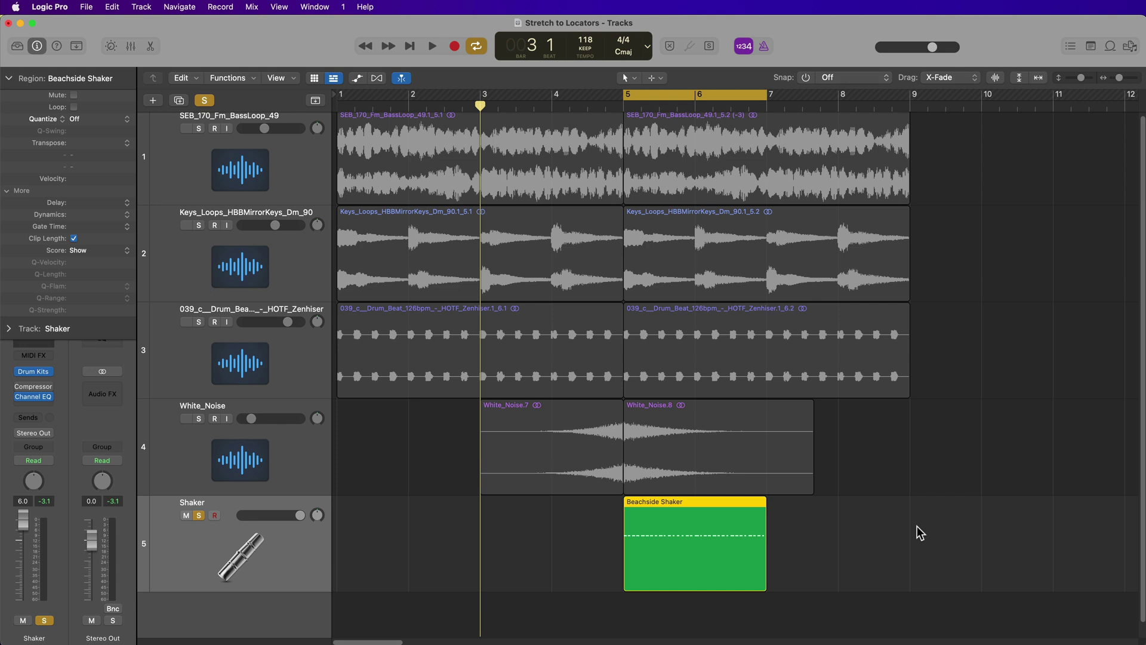
pyautogui.press('space')
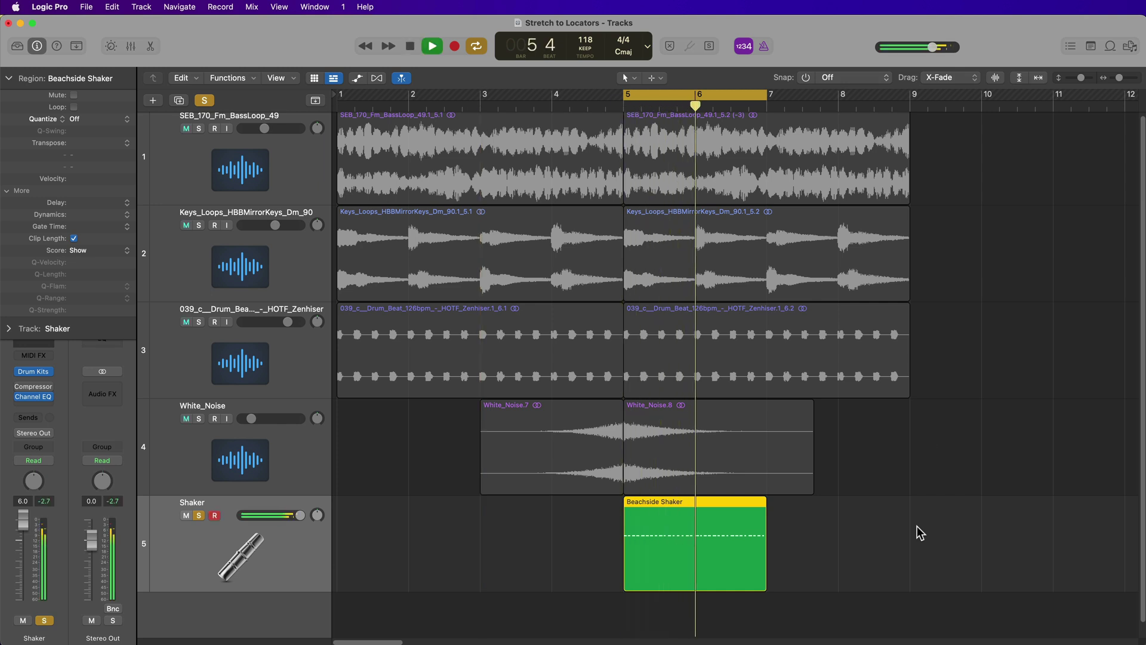
pyautogui.click(806, 78)
pyautogui.press('space')
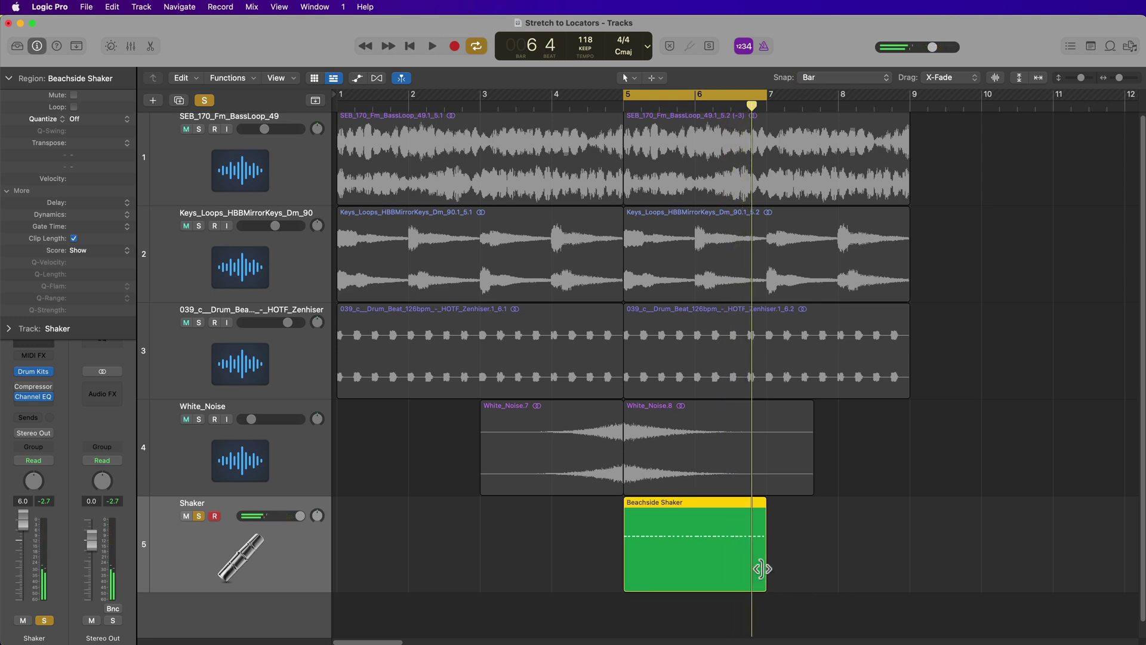
# Step: Try lengthening the shaker region to bar 9, audition it, then undo the change
pyautogui.moveTo(765, 568); pyautogui.dragTo(893, 550)
pyautogui.click(1029, 468)
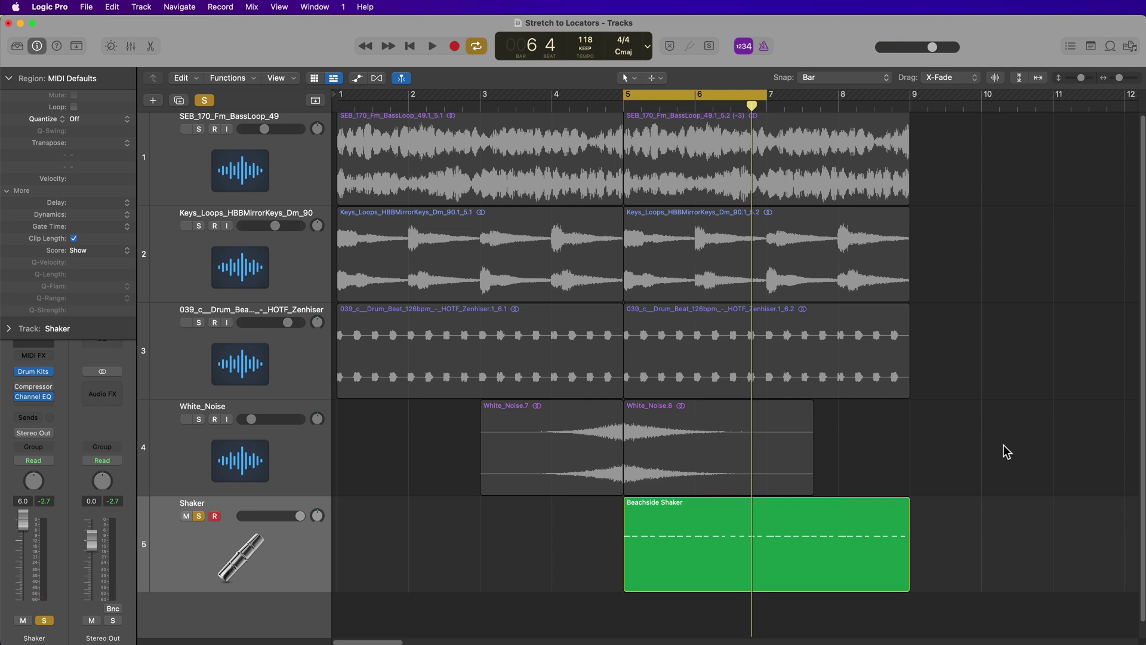
pyautogui.press('space')
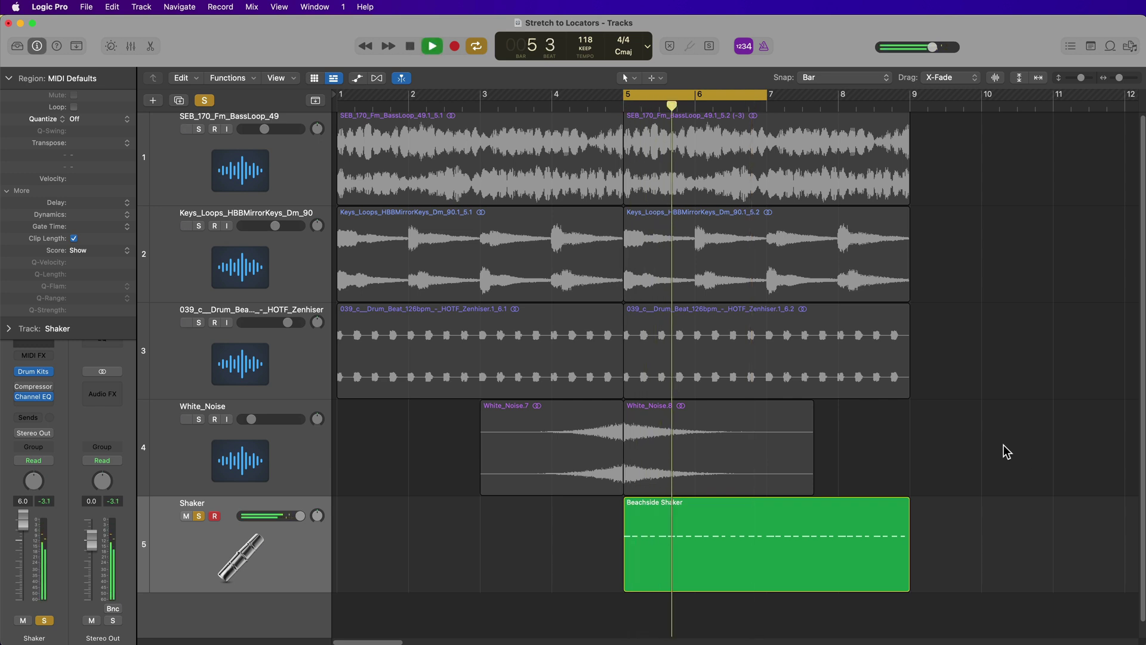
pyautogui.press('space')
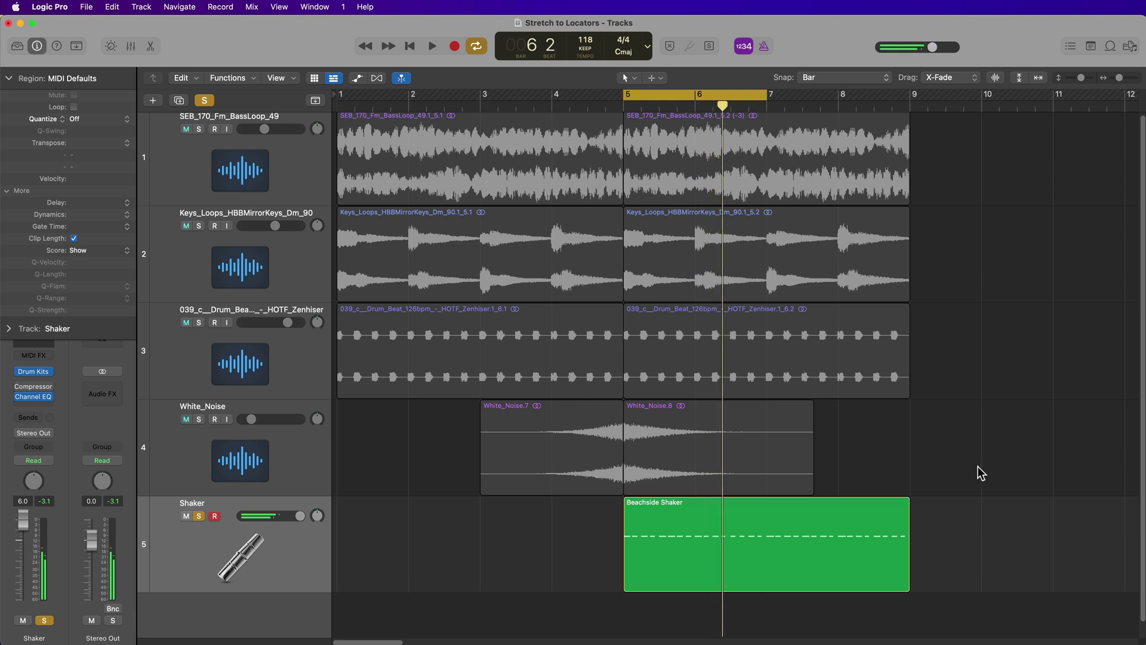
pyautogui.press('super+z')
pyautogui.click(973, 471)
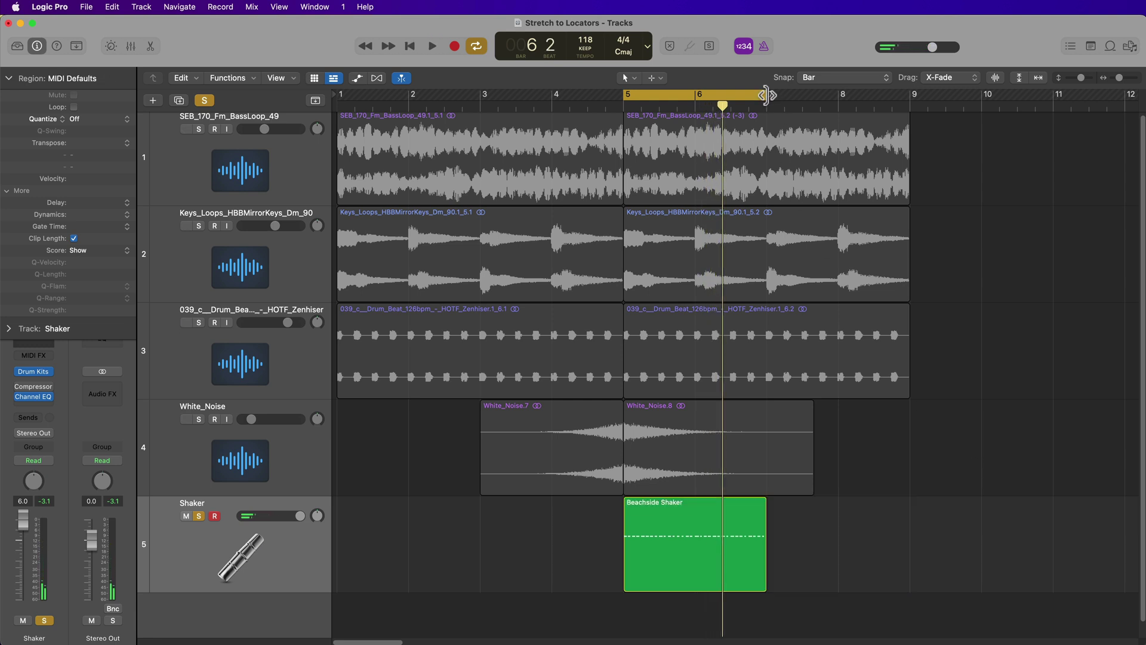
# Step: Extend the cycle to bars 5–9 and stretch the Beachside Shaker region to fill it
pyautogui.moveTo(773, 92); pyautogui.dragTo(876, 93)
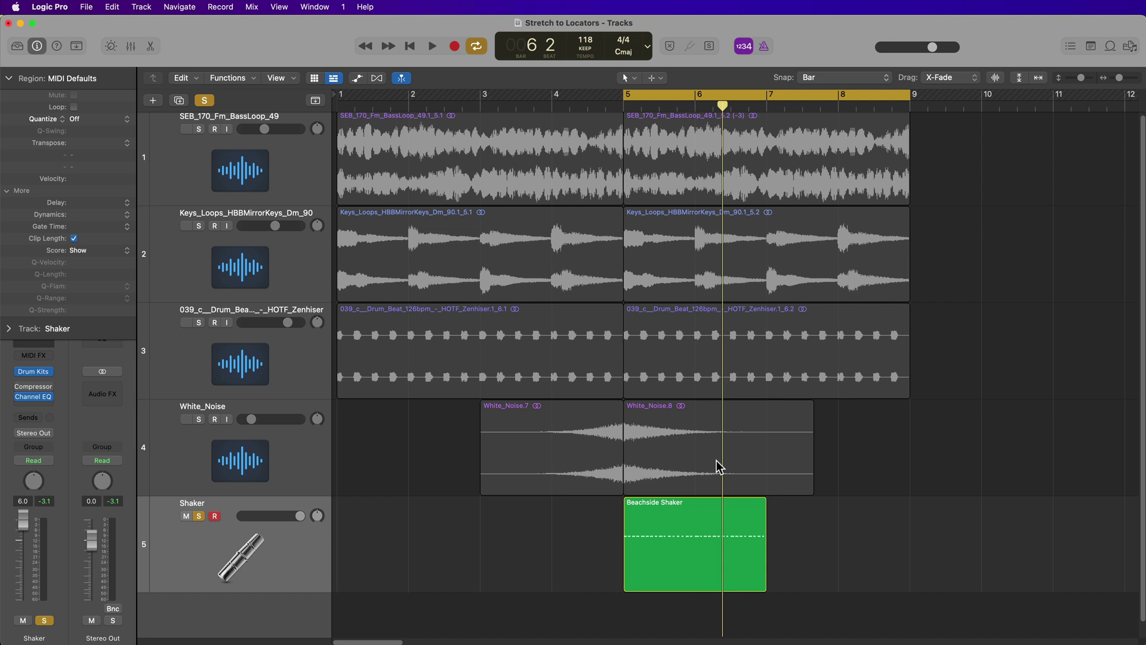
pyautogui.moveTo(690, 535)
pyautogui.mouseDown()
pyautogui.moveTo(794, 535)
pyautogui.moveTo(711, 536)
pyautogui.mouseUp()
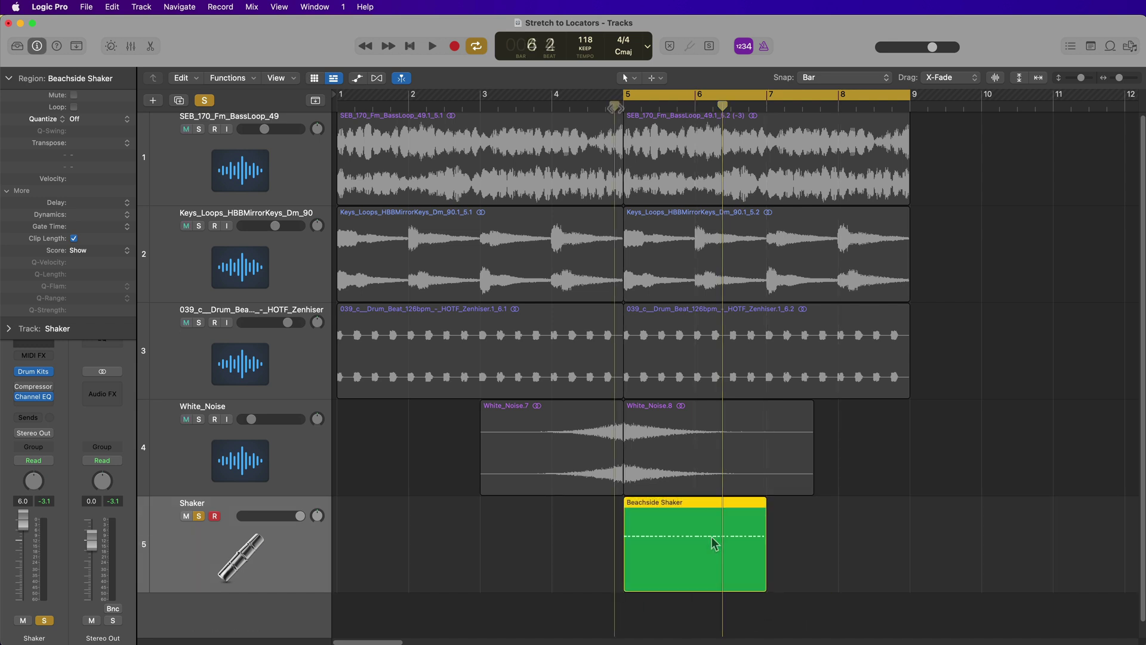
pyautogui.click(930, 554)
pyautogui.click(696, 539)
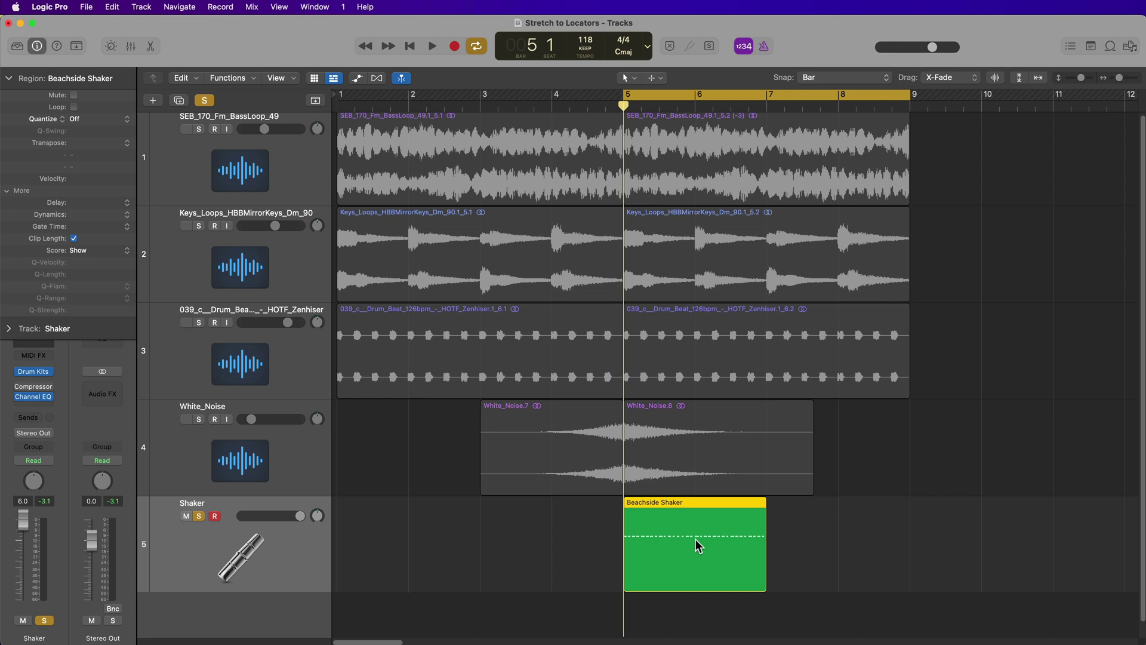
pyautogui.press('super+alt+t')
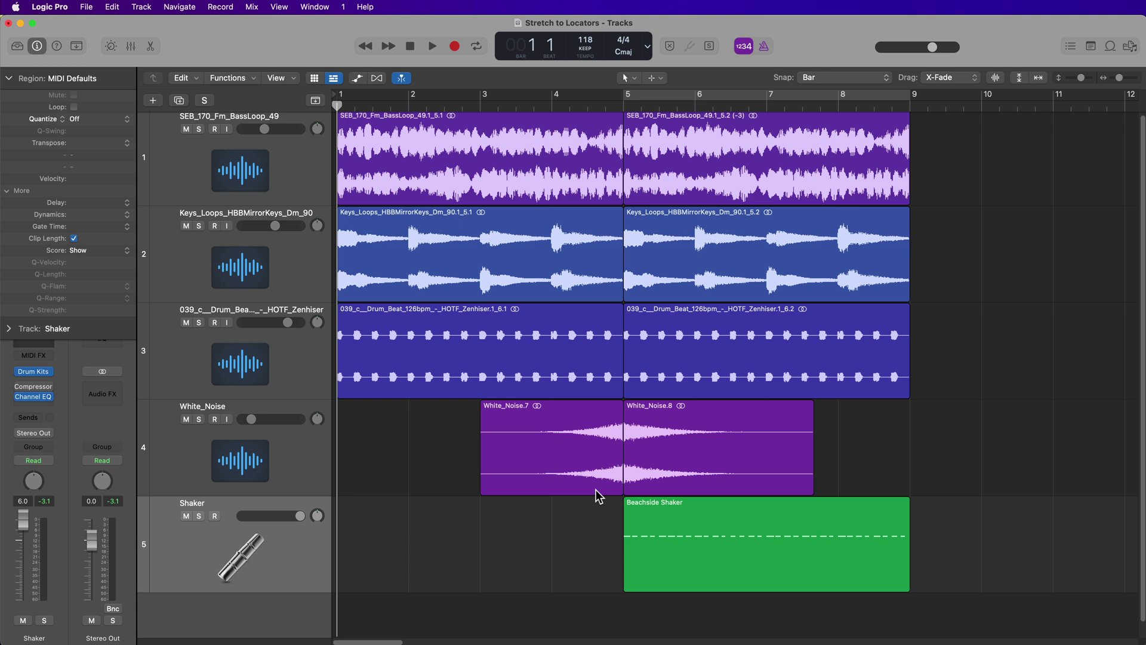
# Step: Play the arrangement from bar 1 and lower the Shaker volume from 6.0 to 3.3 dB
pyautogui.press('space')
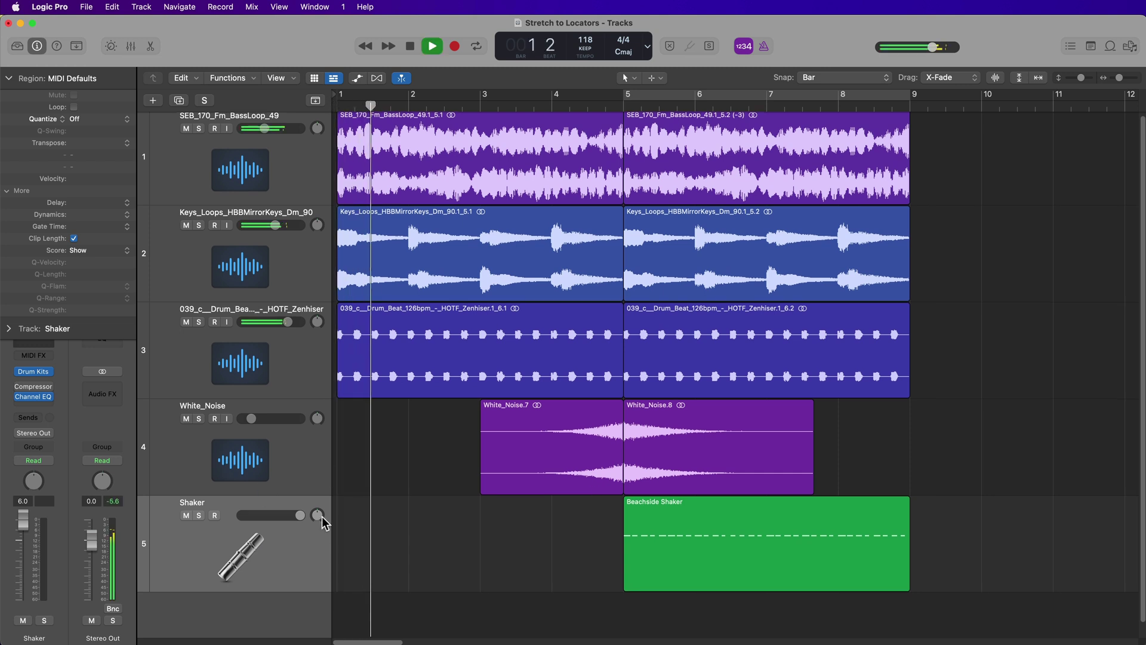
pyautogui.moveTo(303, 516); pyautogui.dragTo(297, 516)
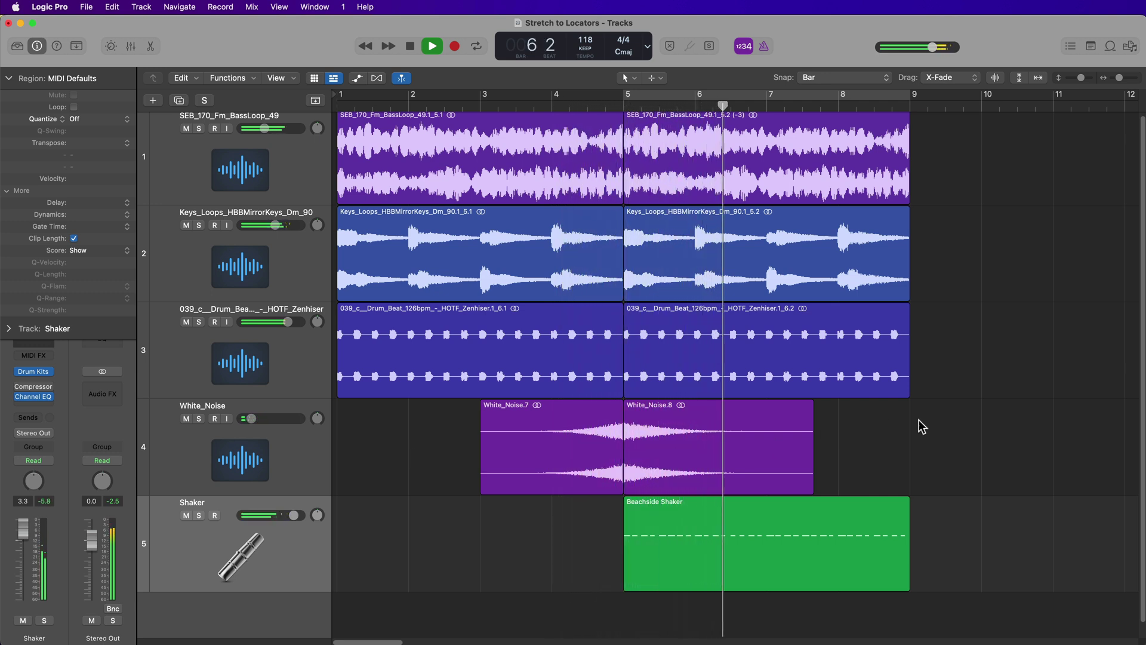
# Step: Stop playback at bar 8, show the quick editing commands row, and select the first bass loop
pyautogui.press('space')
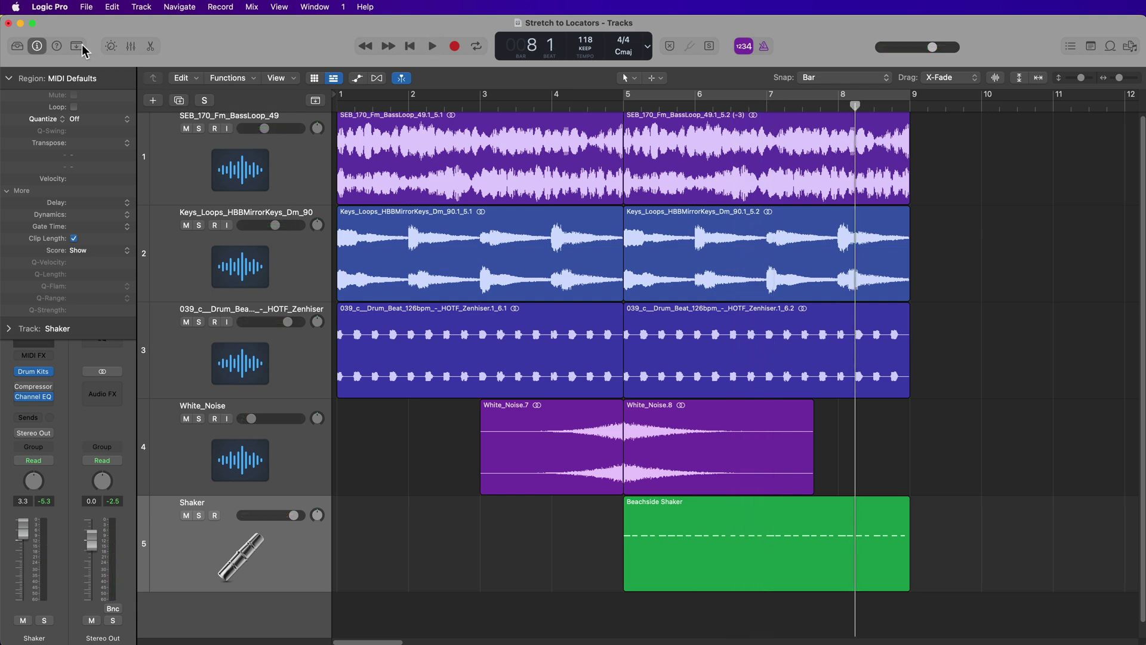
pyautogui.click(78, 46)
pyautogui.click(523, 160)
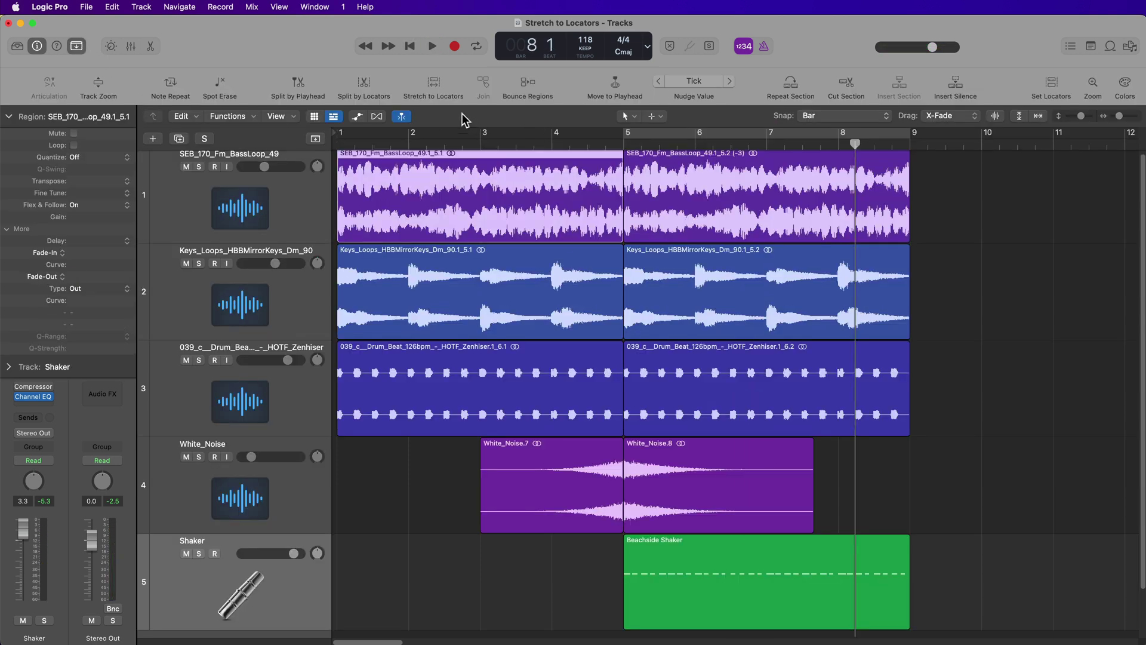